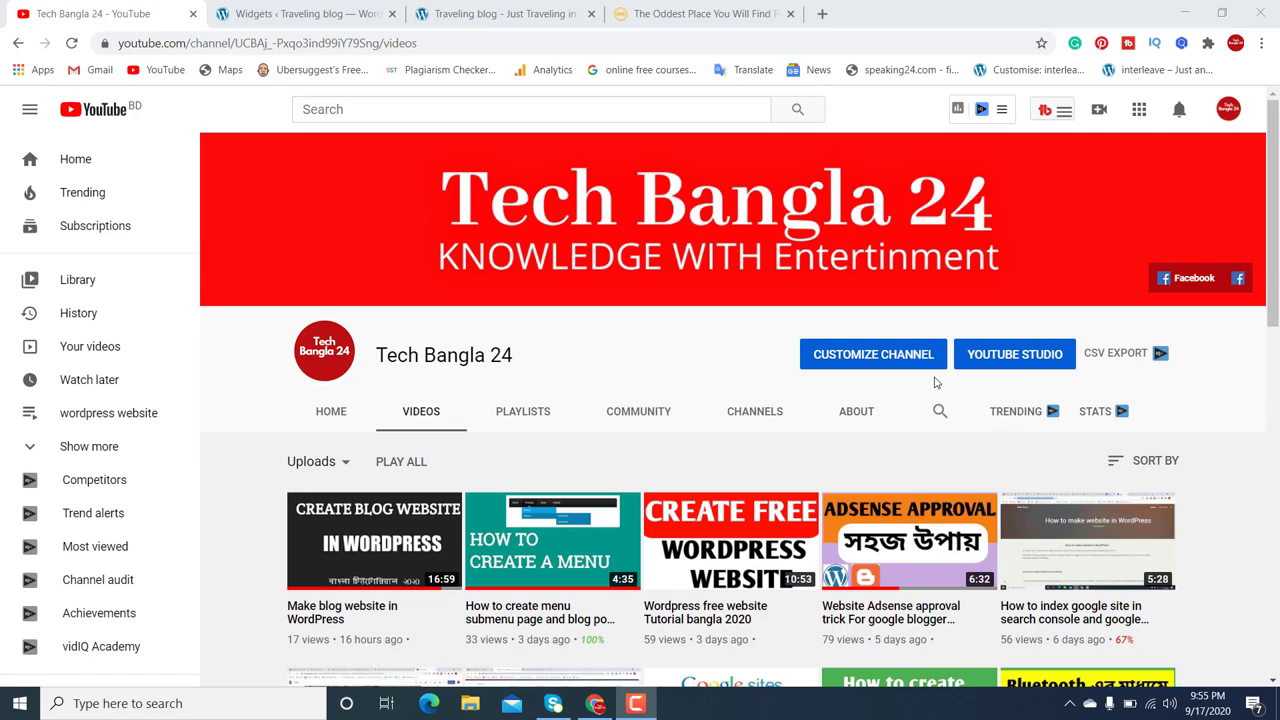
- Open the live Traveling blog home page and look over its layout and sidebar
left_click(517, 14)
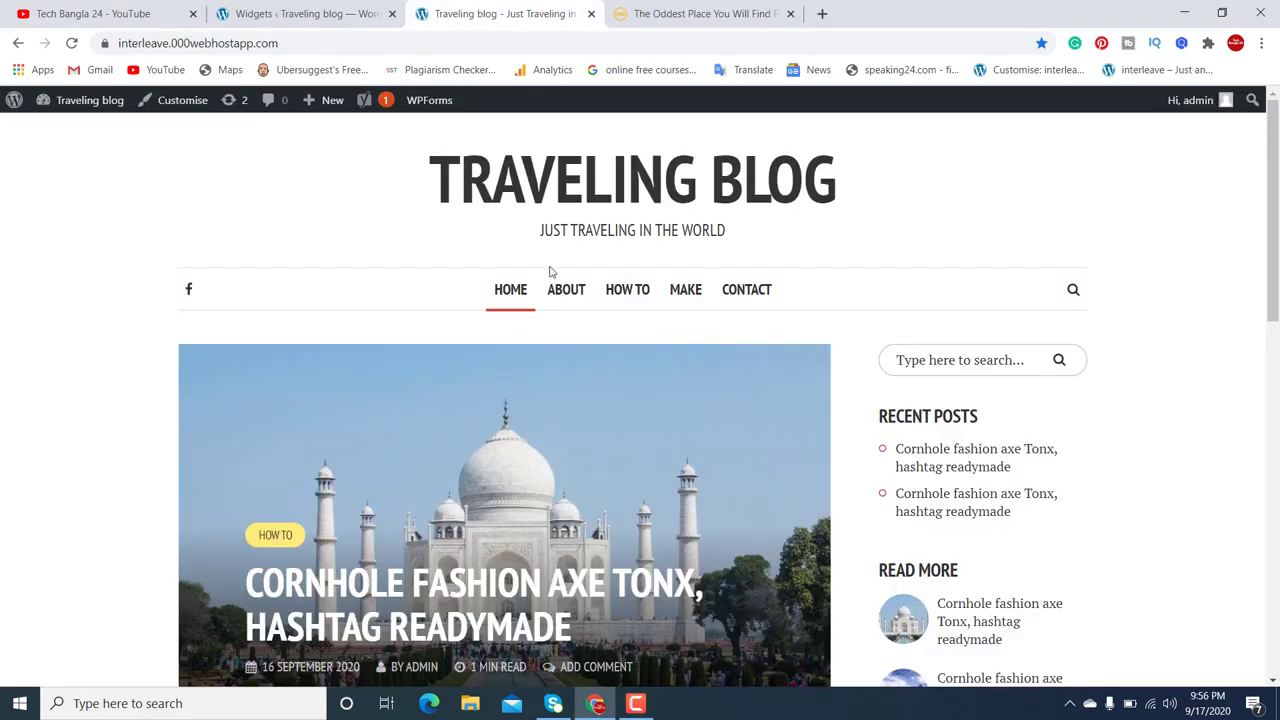
scroll(899, 350, "down", 2)
scroll(899, 347, "up", 2)
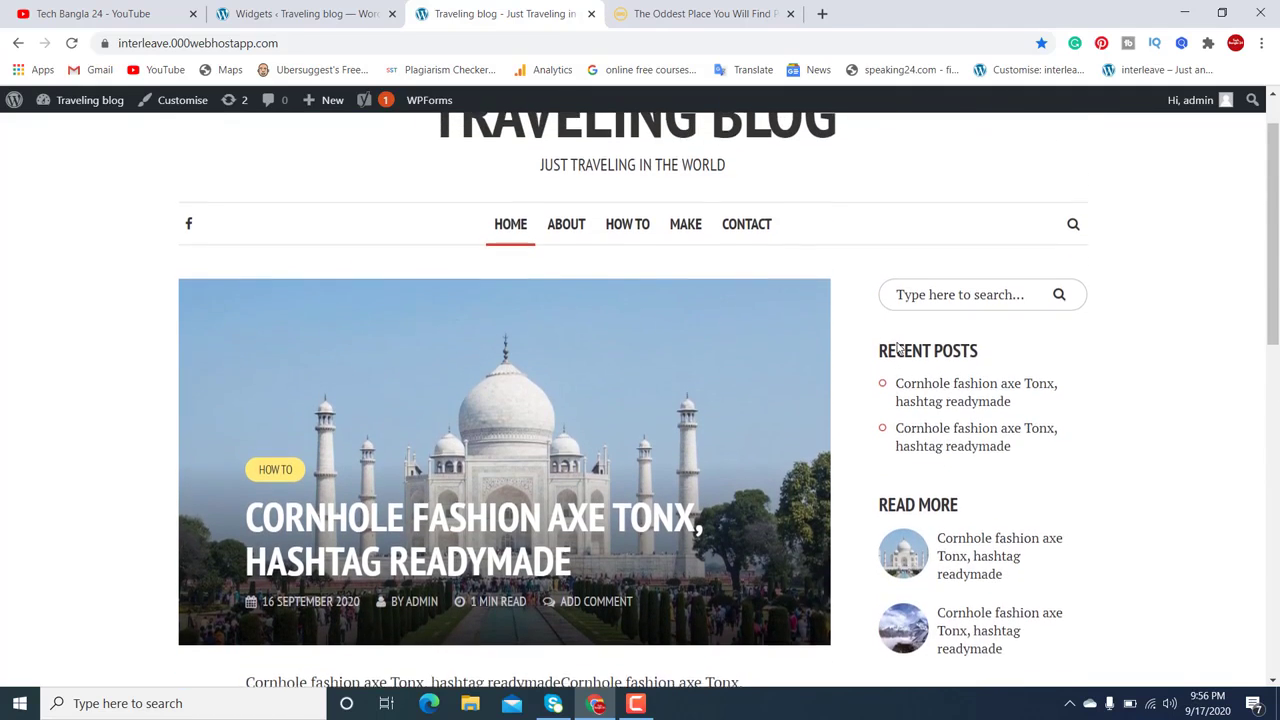
- Open the Shamrock theme demo's home page and examine its post list and sidebar sections
left_click(733, 12)
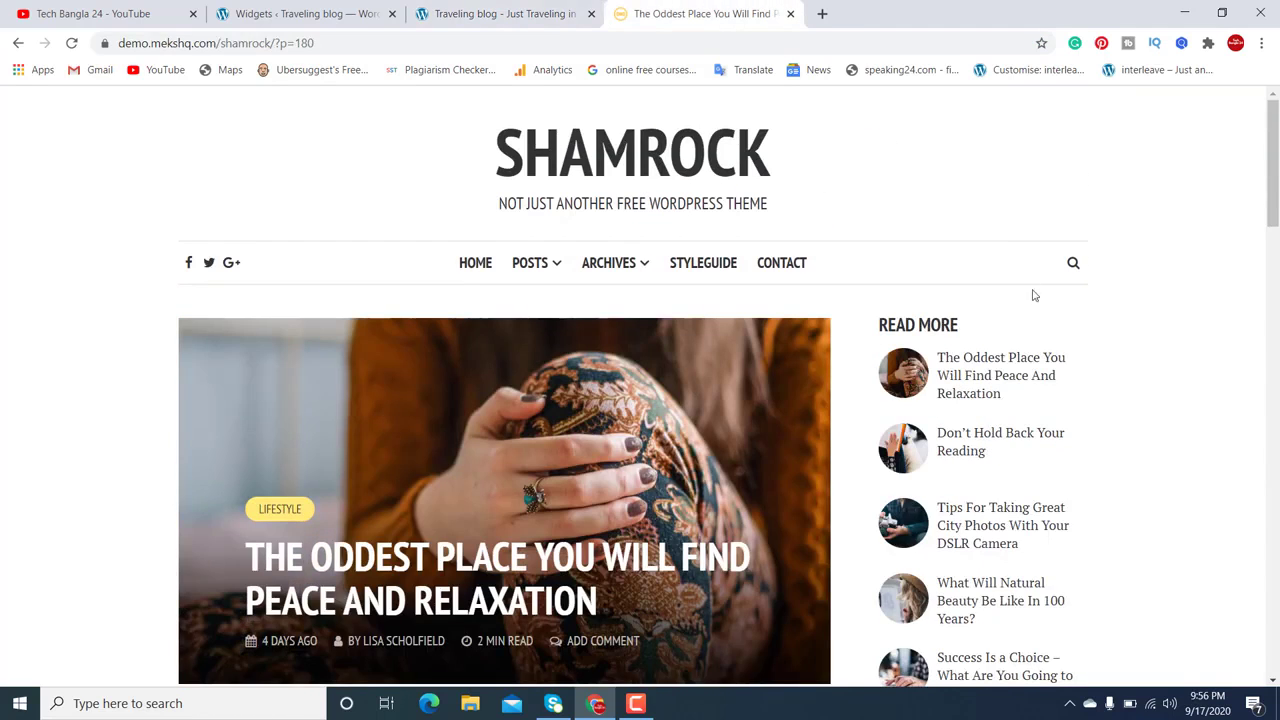
left_click(476, 263)
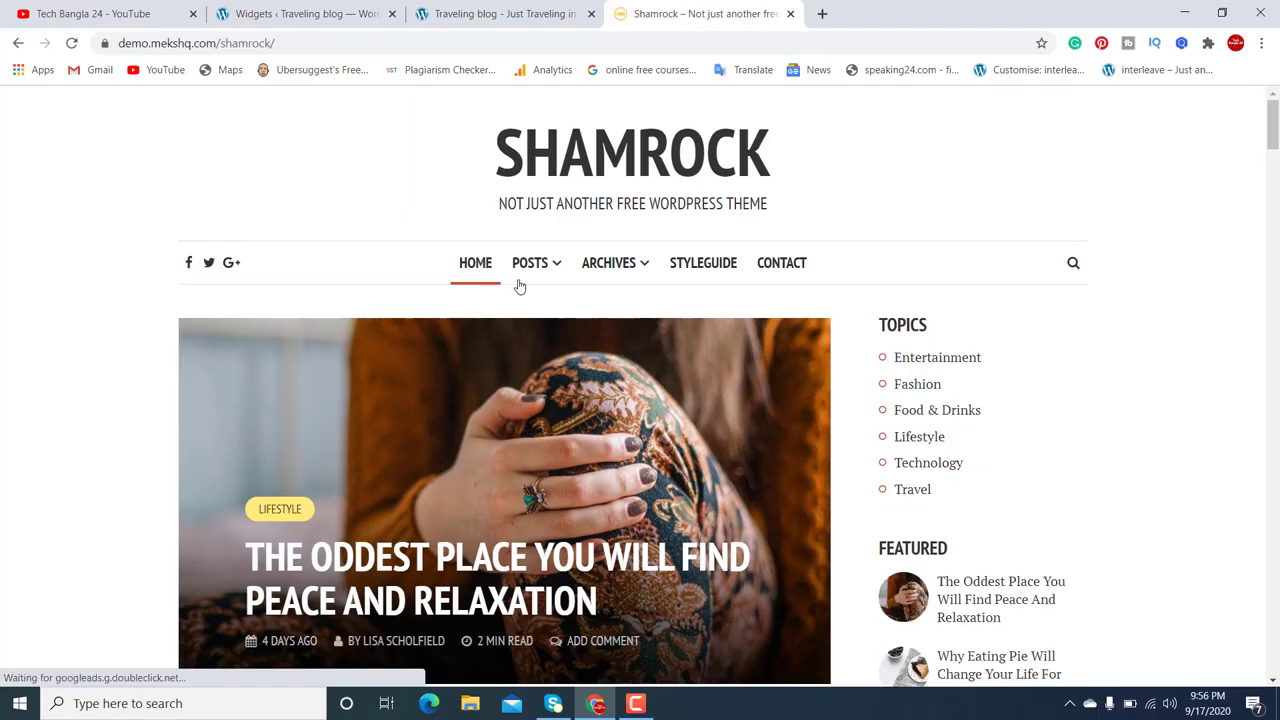
scroll(616, 359, "down", 5)
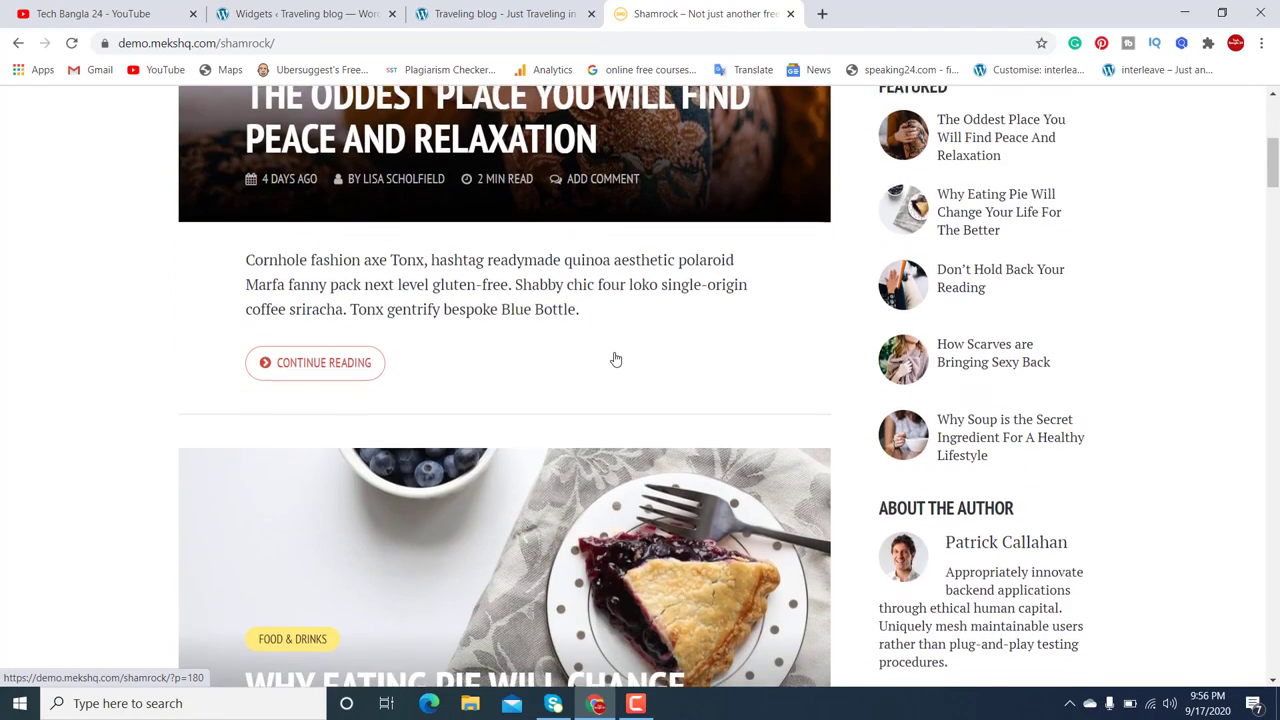
scroll(616, 359, "up", 1)
scroll(616, 359, "up", 3)
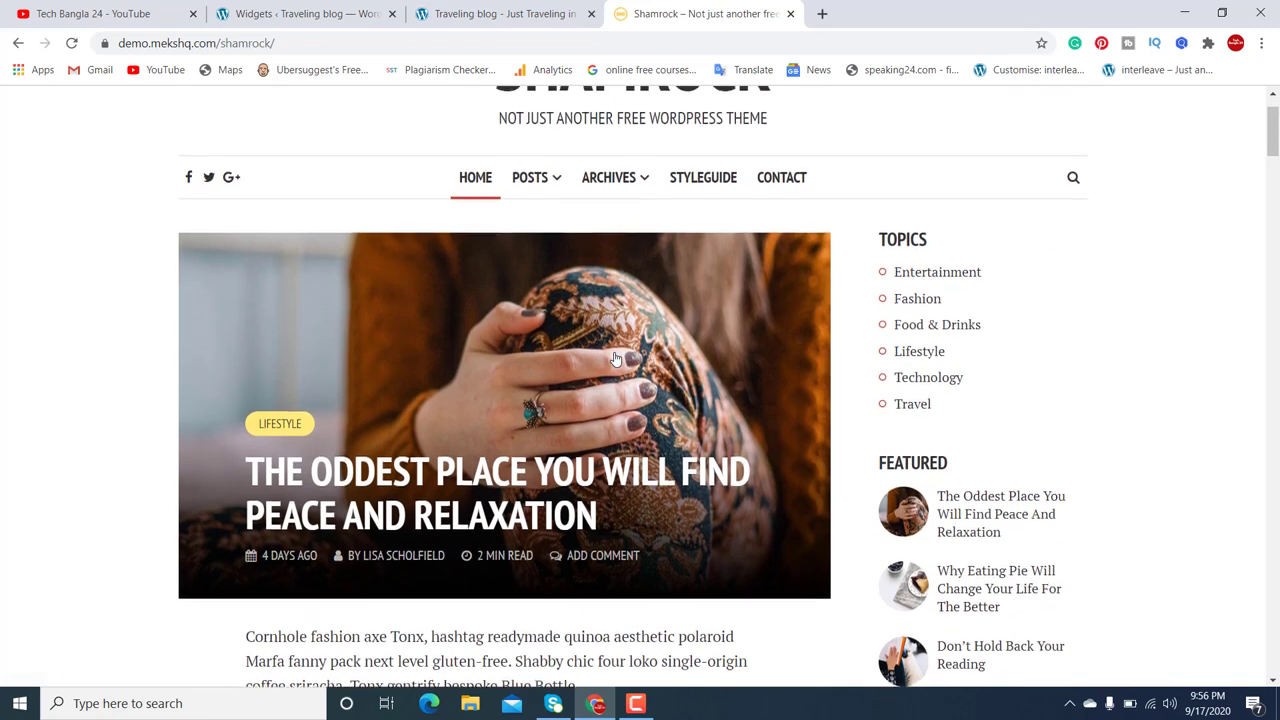
scroll(616, 359, "down", 2)
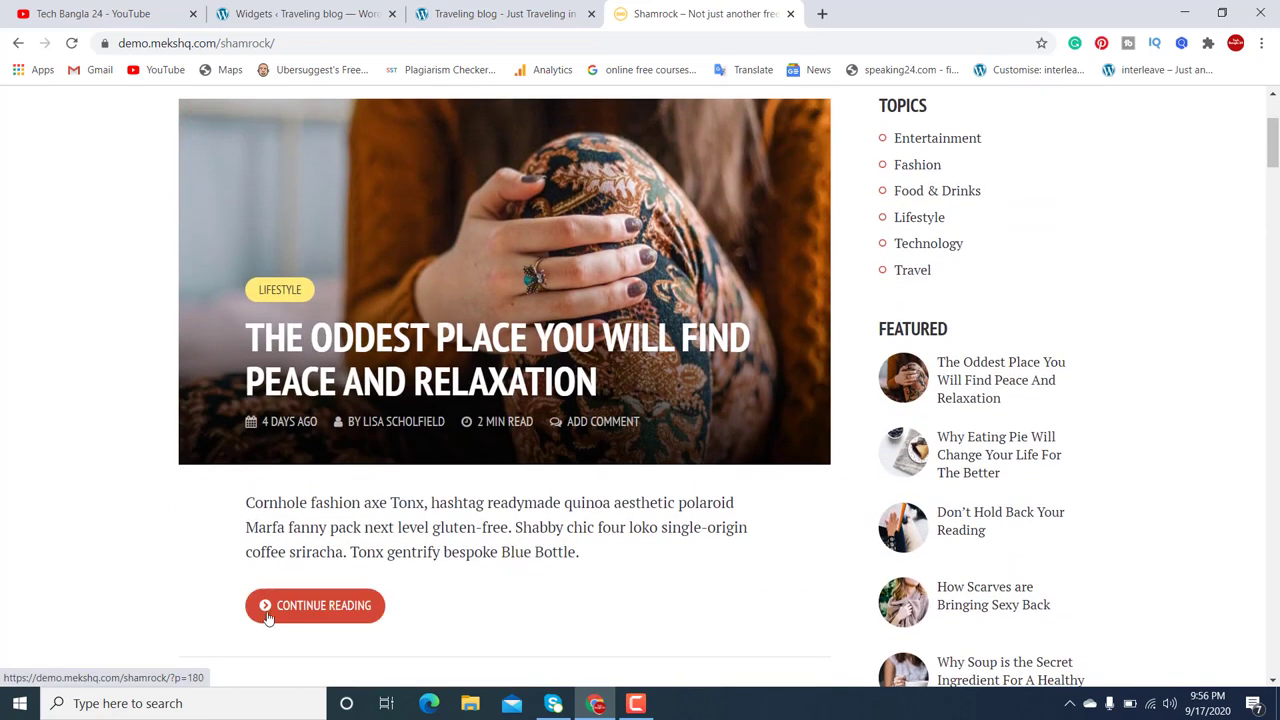
- Open the demo post "The Oddest Place You Will Find Peace and Relaxation" and examine its single-post sidebar
left_click(268, 620)
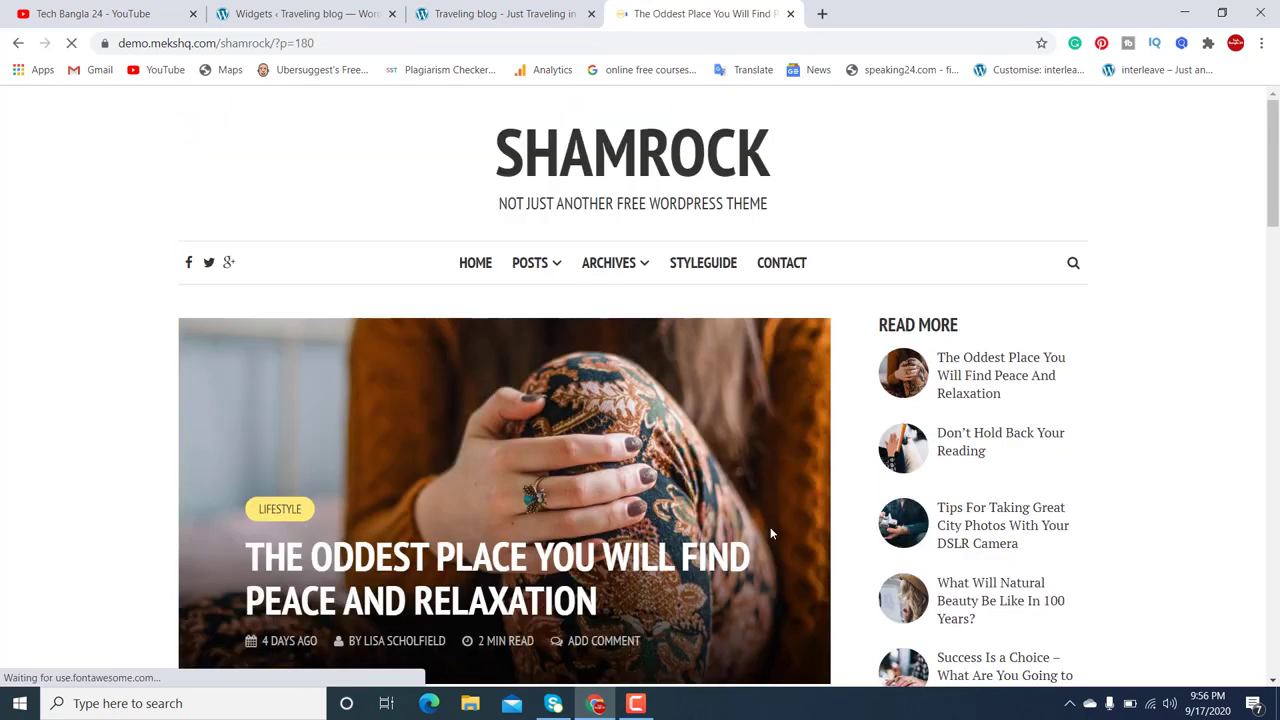
scroll(1055, 476, "down", 1)
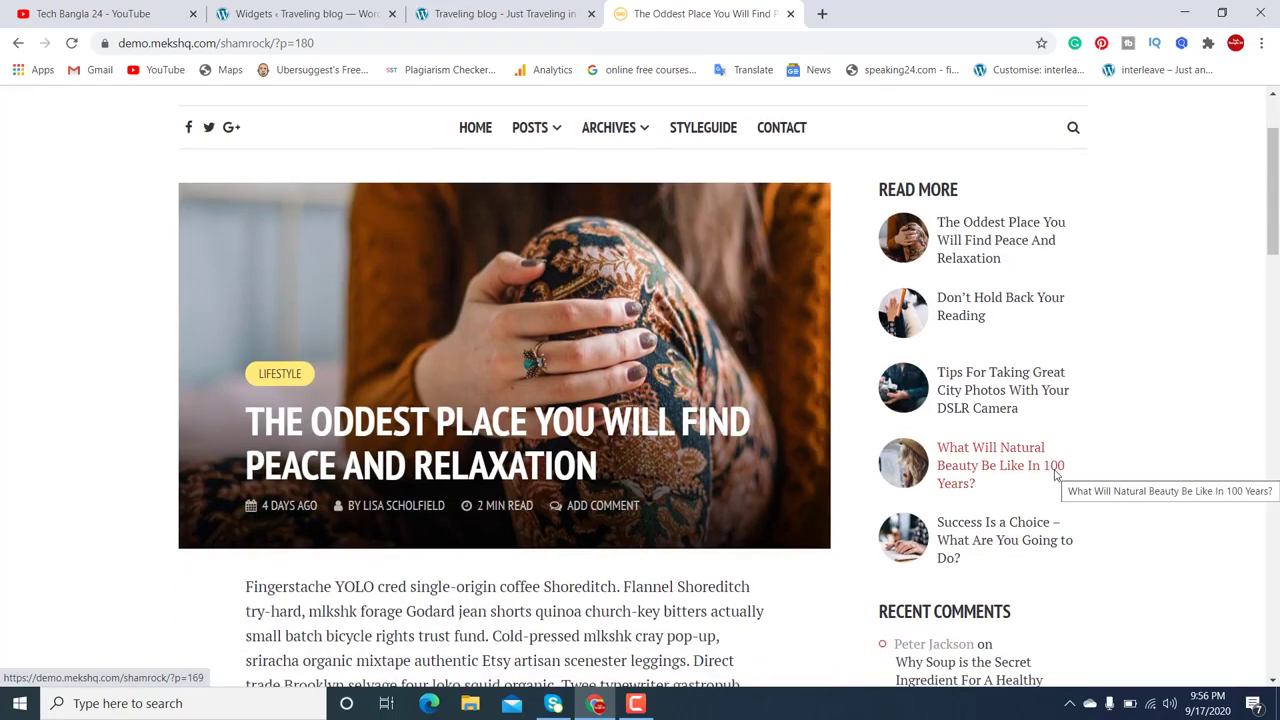
scroll(1055, 476, "down", 3)
scroll(1055, 476, "up", 2)
scroll(1055, 476, "up", 3)
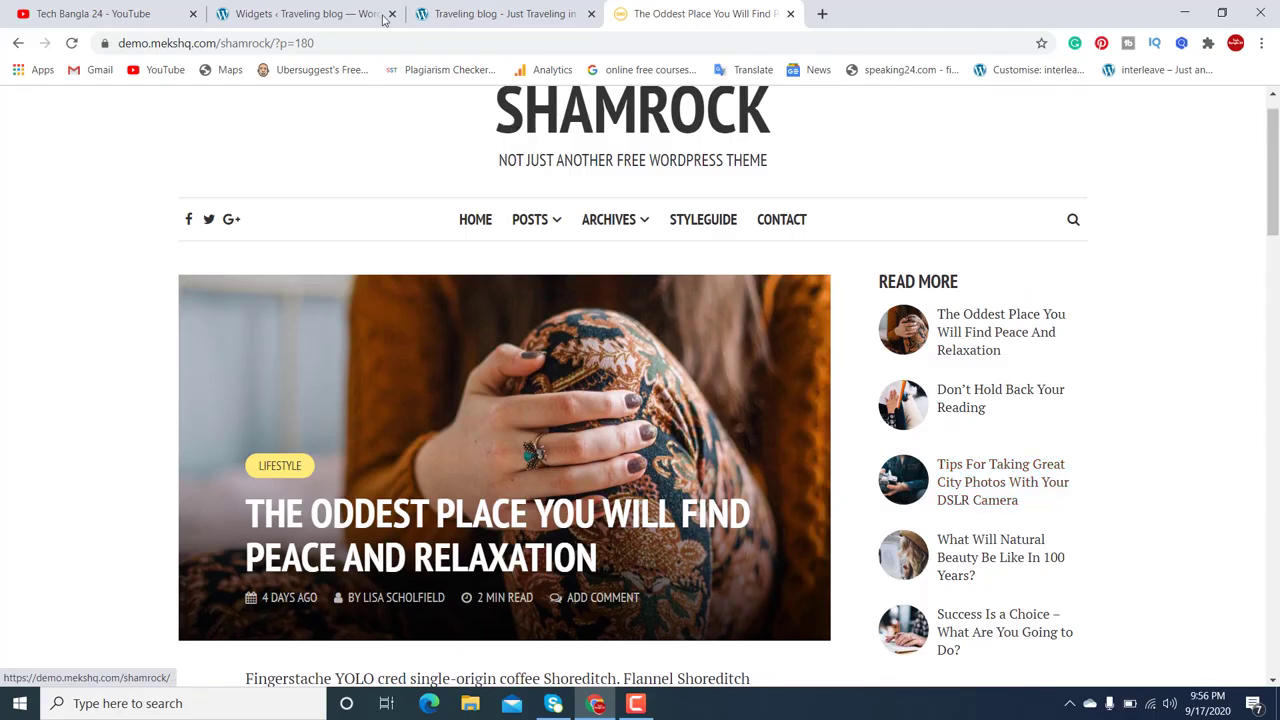
- Open the Traveling blog's Widgets admin page and go to the Post Sidebar area
left_click(336, 12)
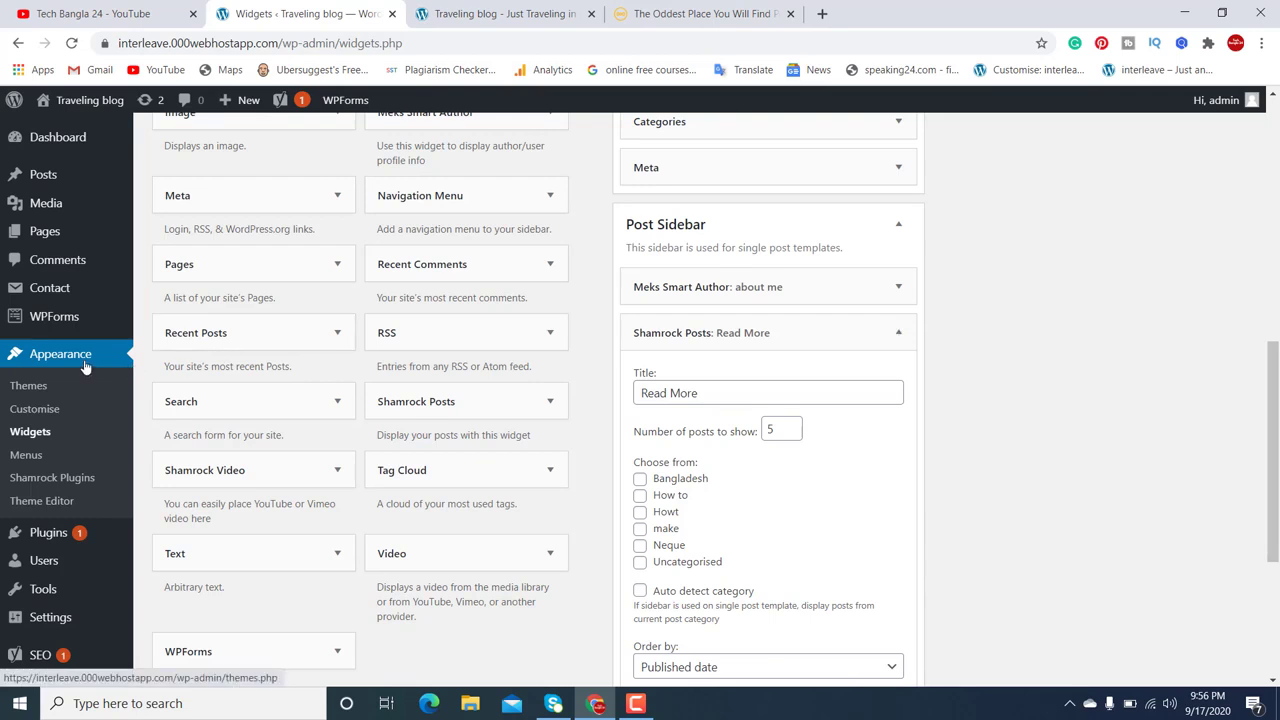
left_click(55, 432)
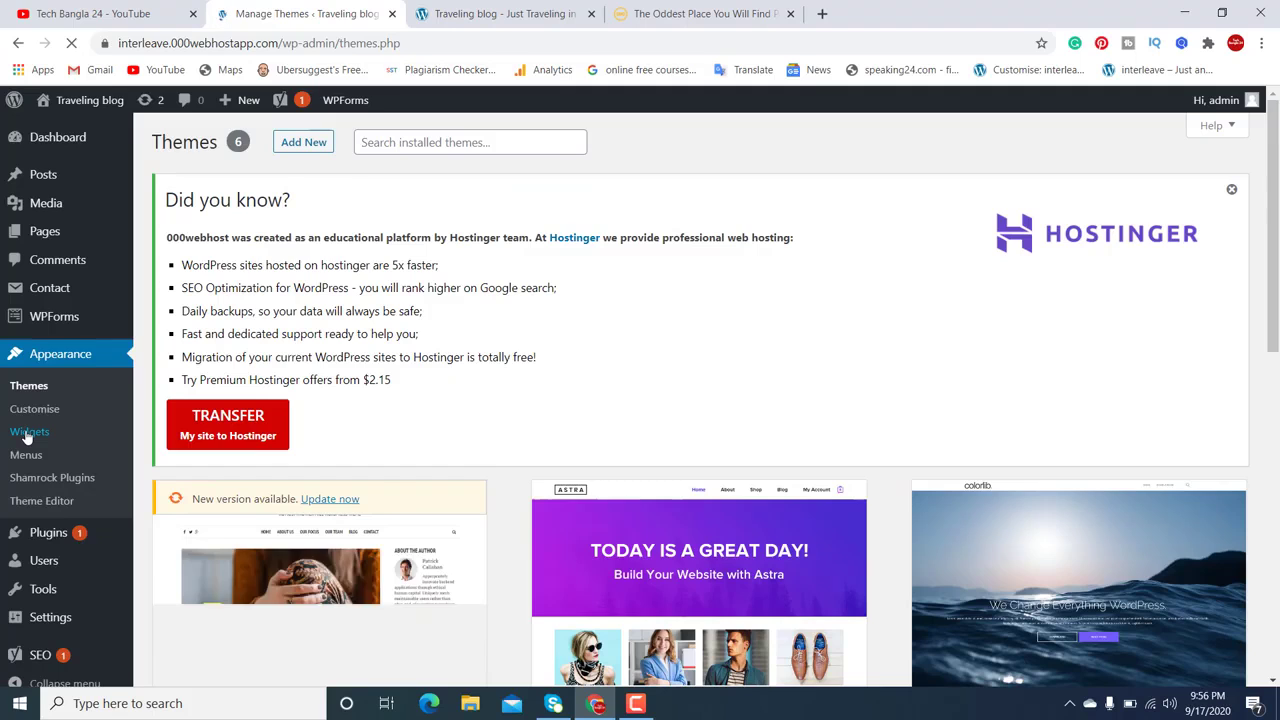
left_click(29, 432)
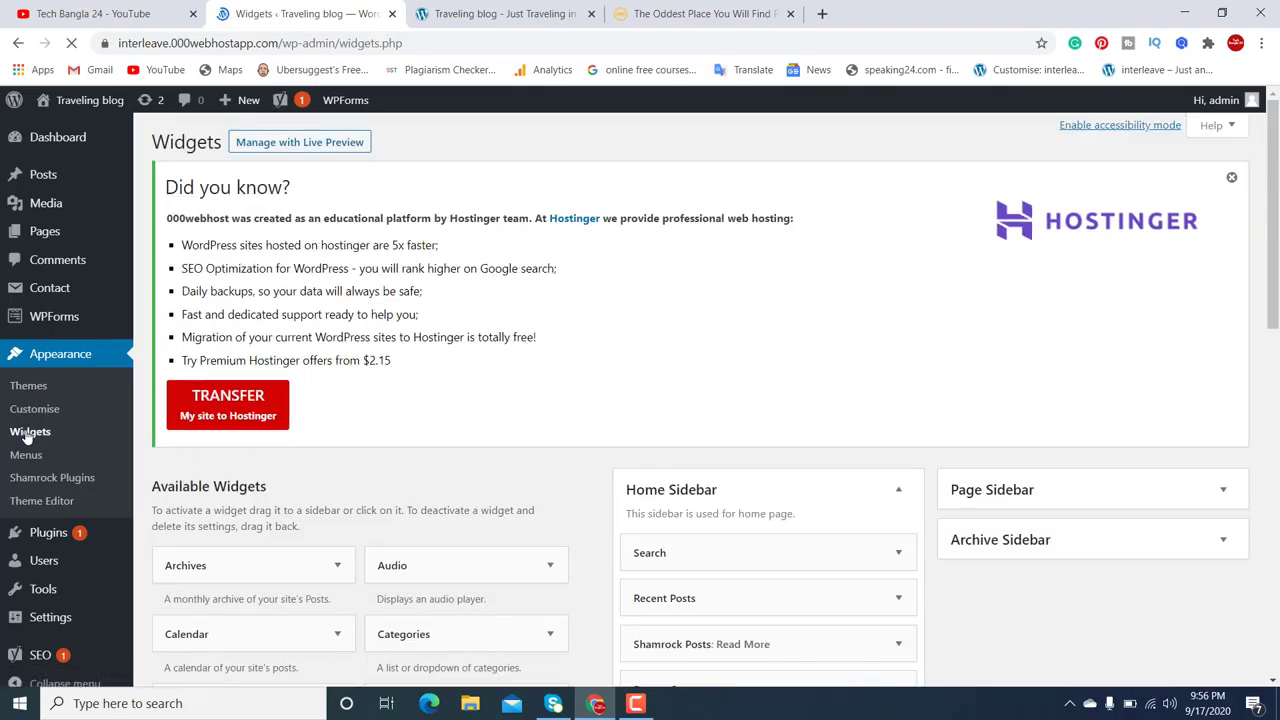
scroll(530, 432, "down", 2)
scroll(530, 432, "down", 1)
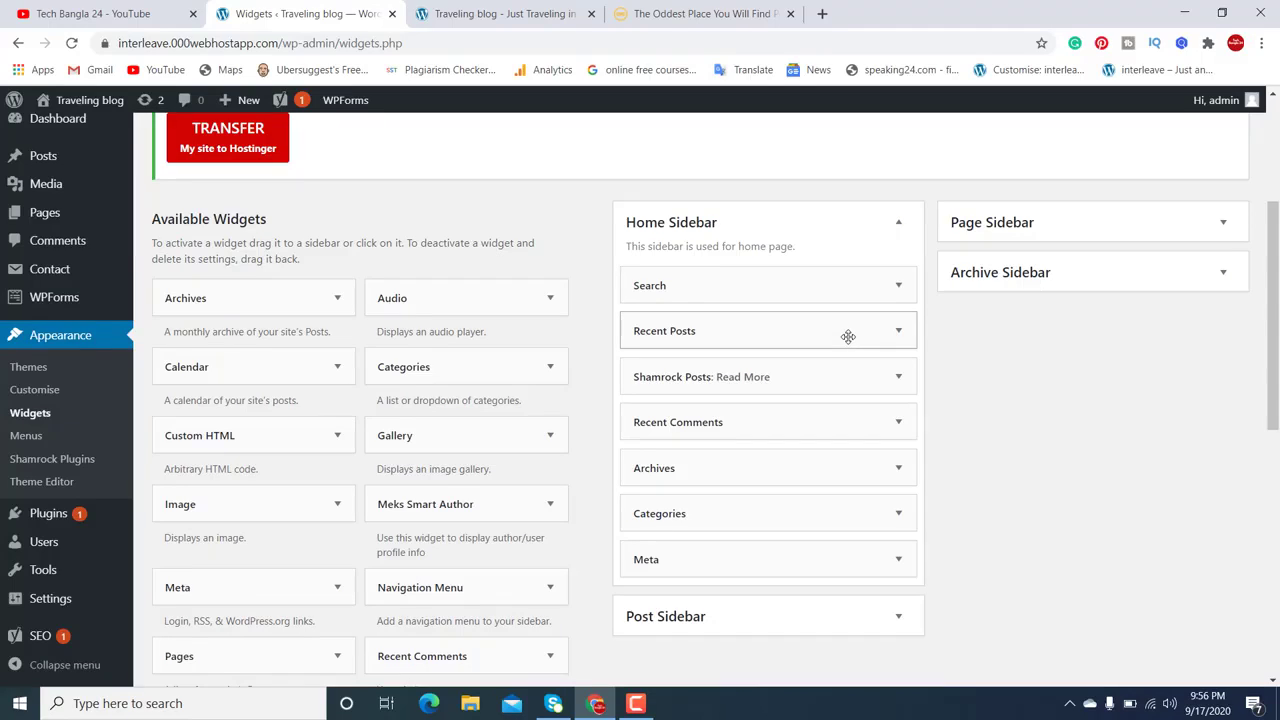
scroll(848, 336, "down", 3)
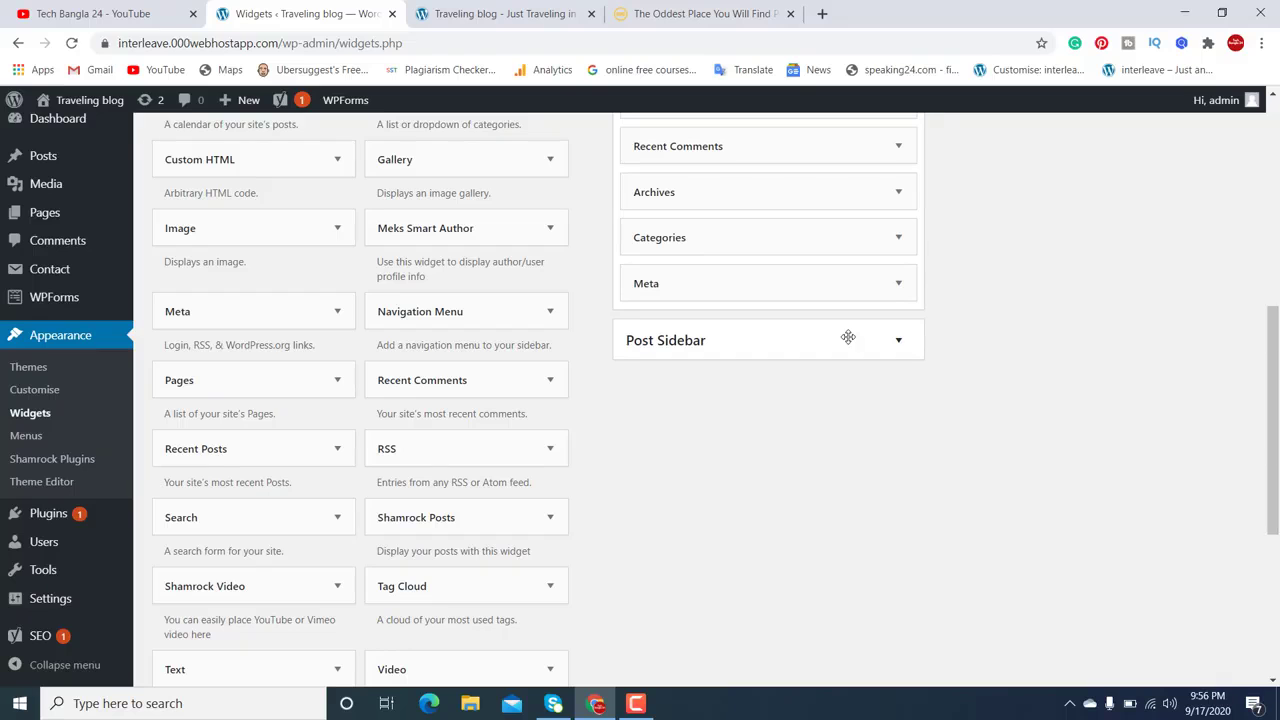
- Check the demo post's sidebar for reference and add a Shamrock Posts widget to the Post Sidebar, directly below Meks Smart Author
left_click(705, 15)
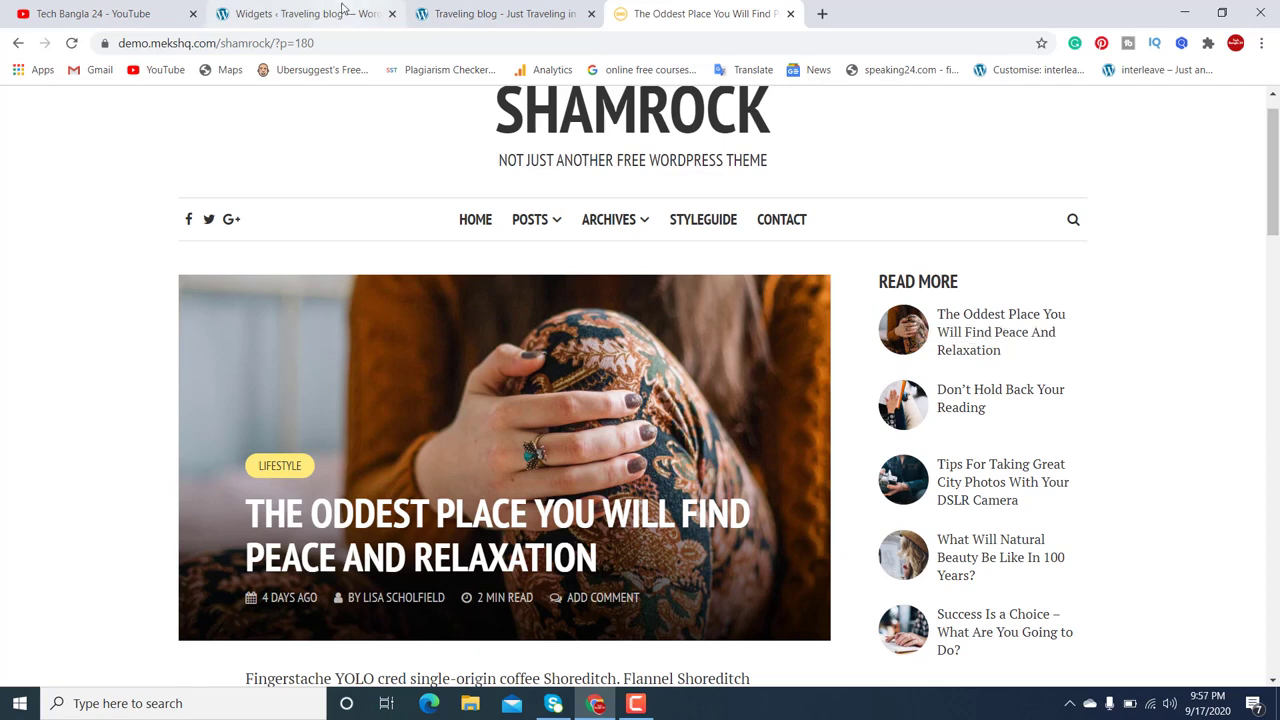
left_click(300, 14)
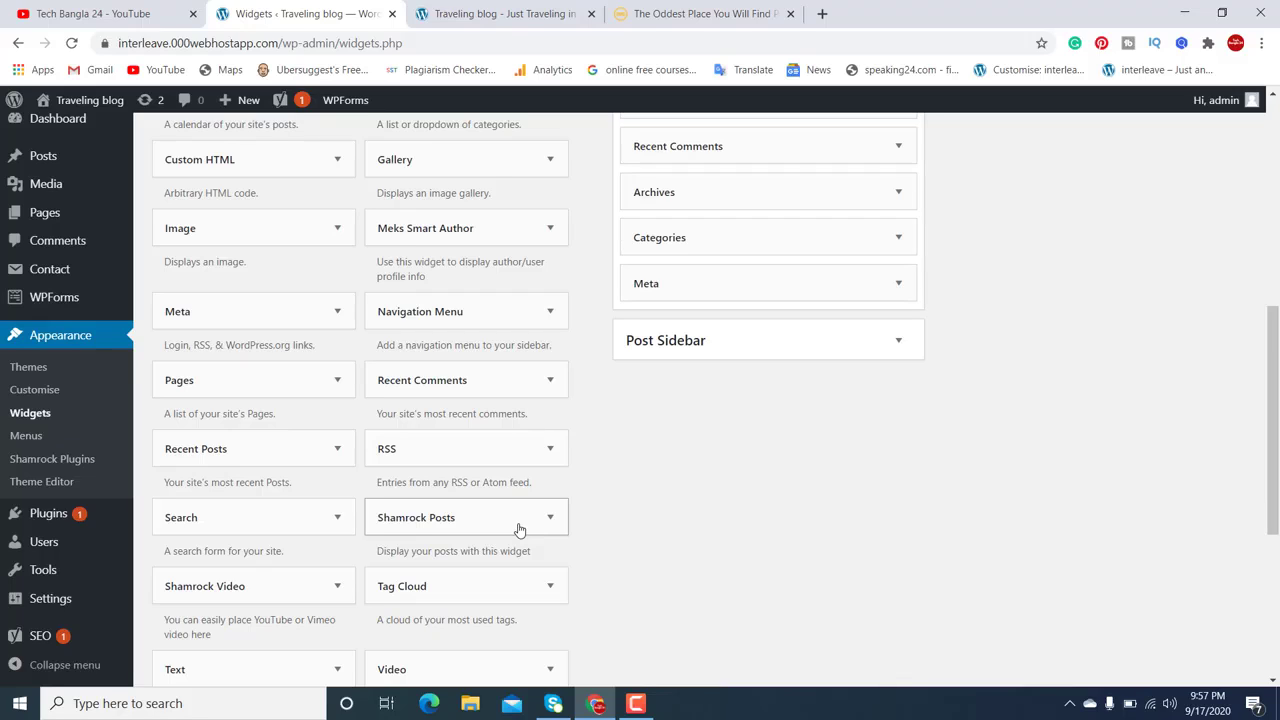
left_click_drag(523, 528, 783, 451)
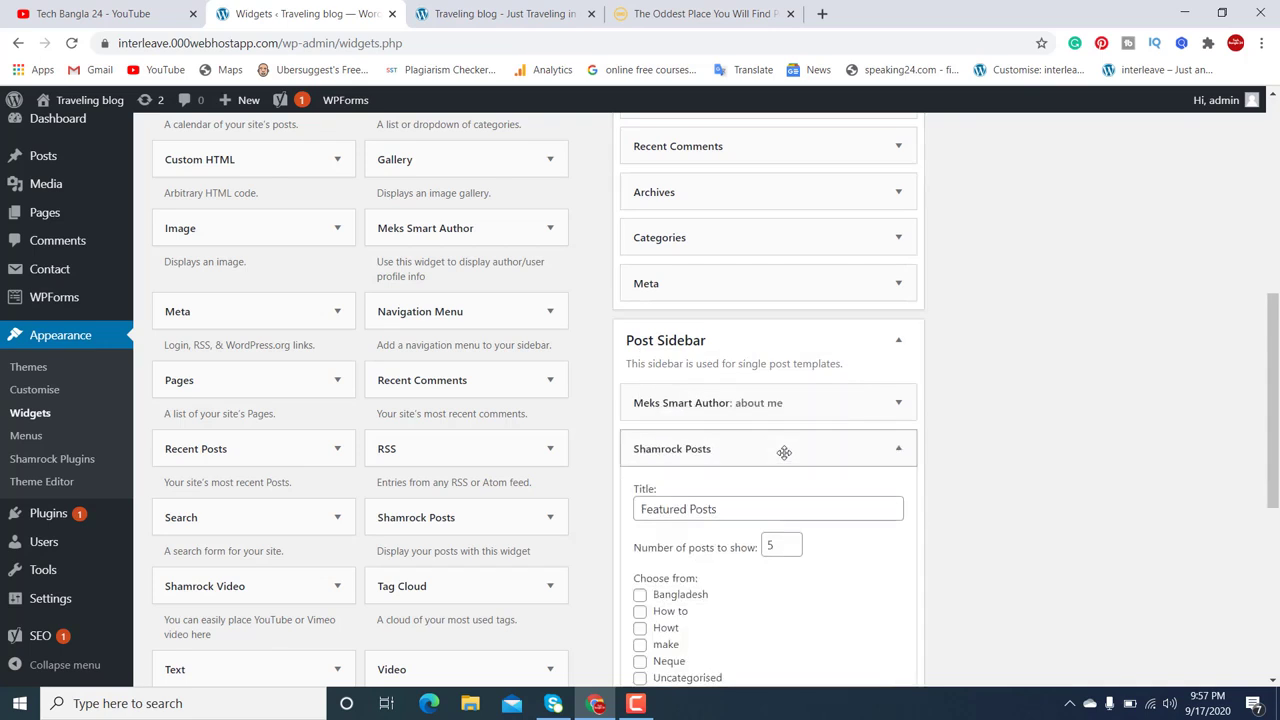
left_click(783, 451)
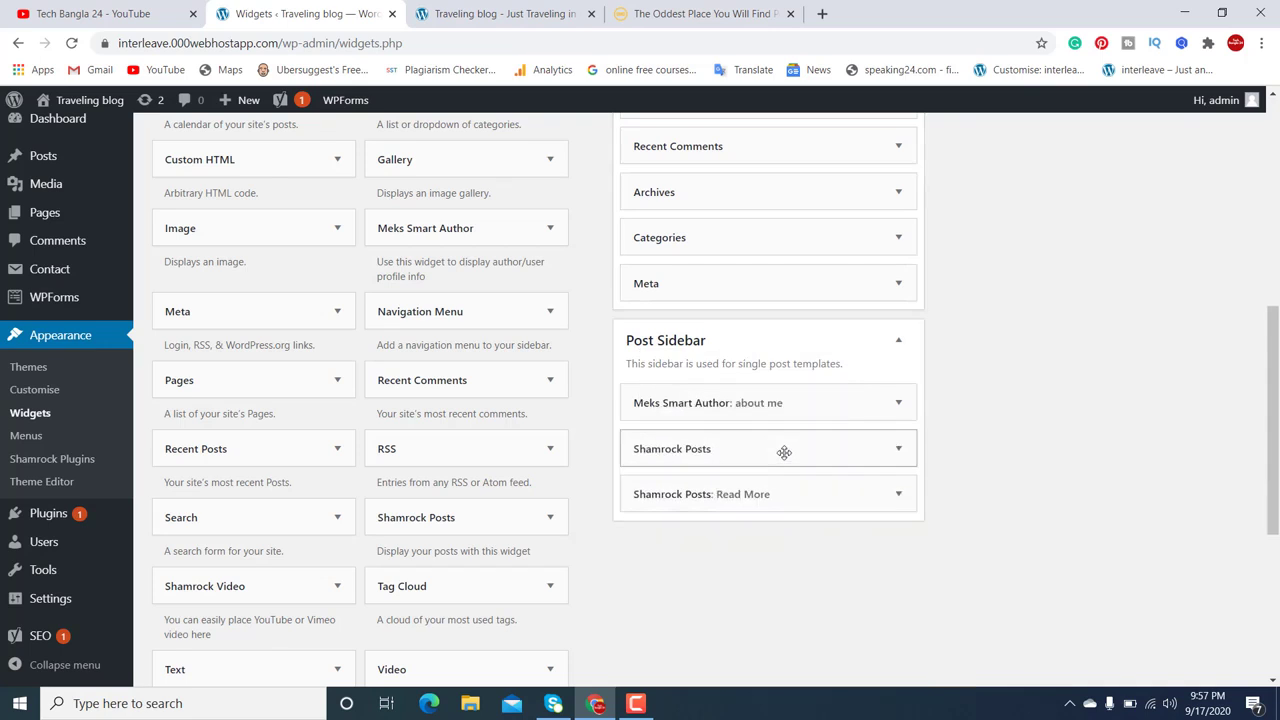
- Delete the older Shamrock Posts widget titled "Read More" from the Post Sidebar
left_click(898, 494)
scroll(715, 640, "down", 5)
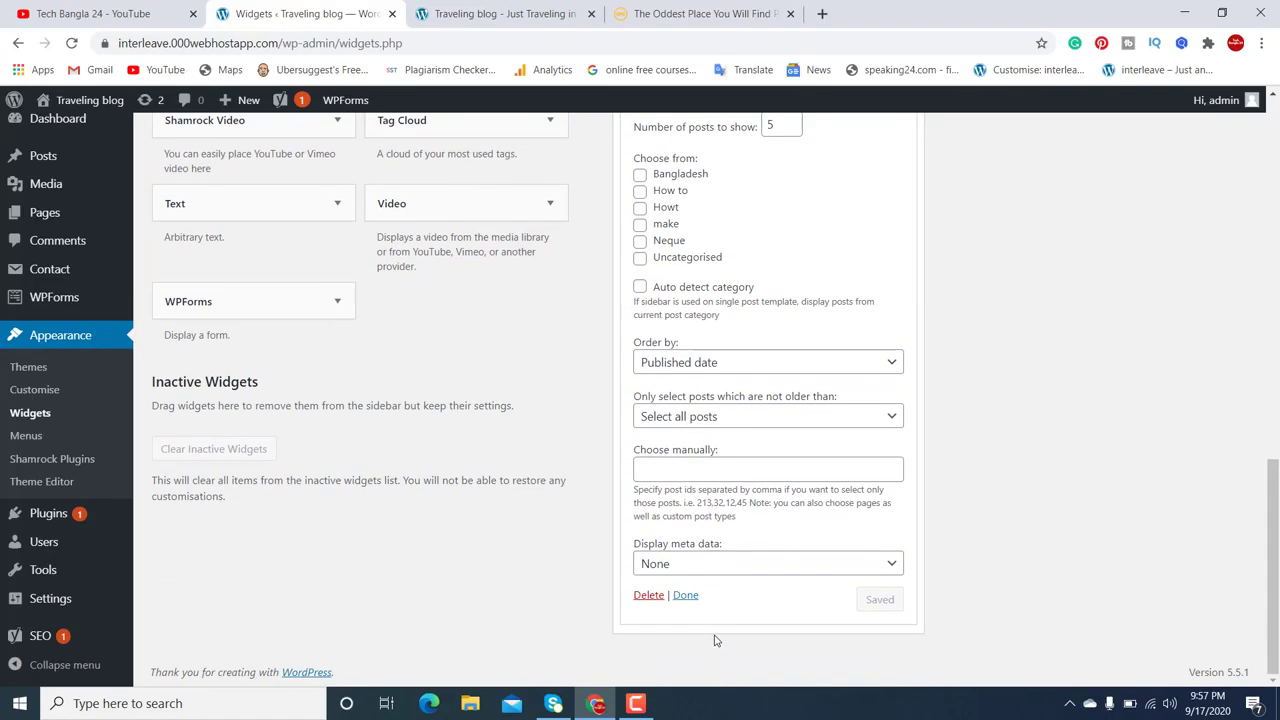
left_click(657, 600)
scroll(751, 606, "up", 4)
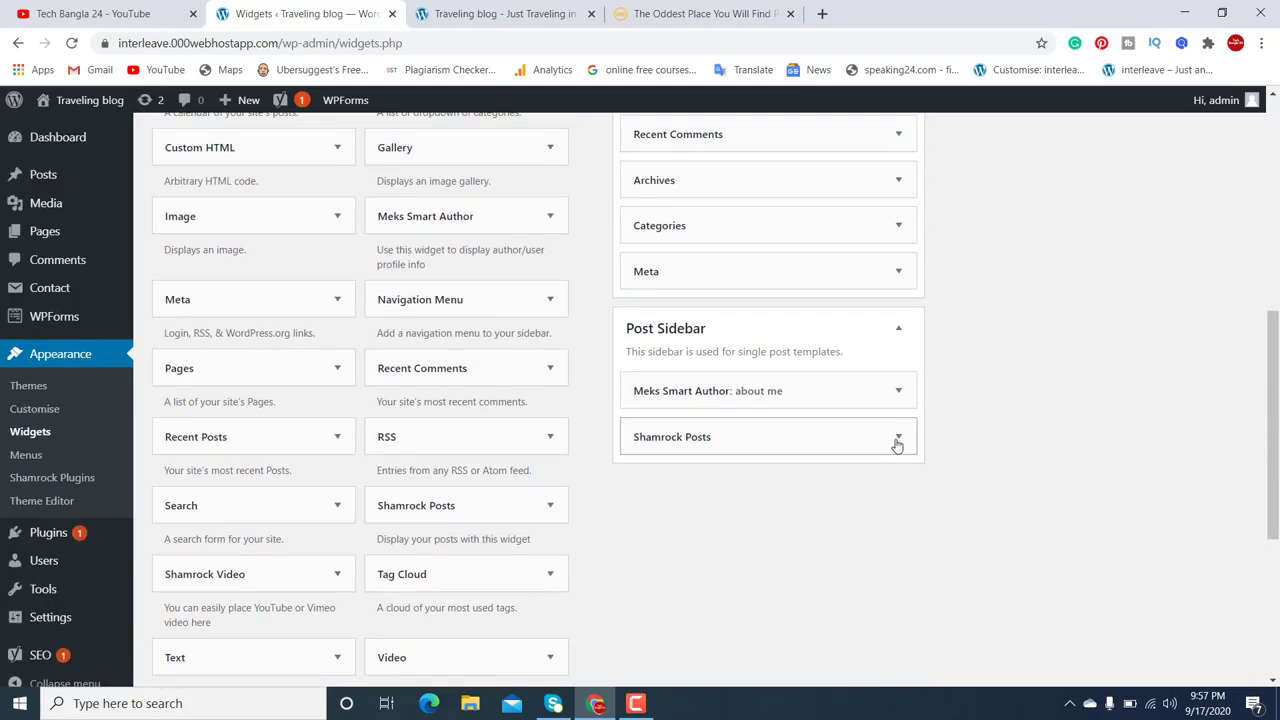
- Expand the remaining Shamrock Posts widget in the Post Sidebar and compare its options with the demo post's Read More section
left_click(898, 437)
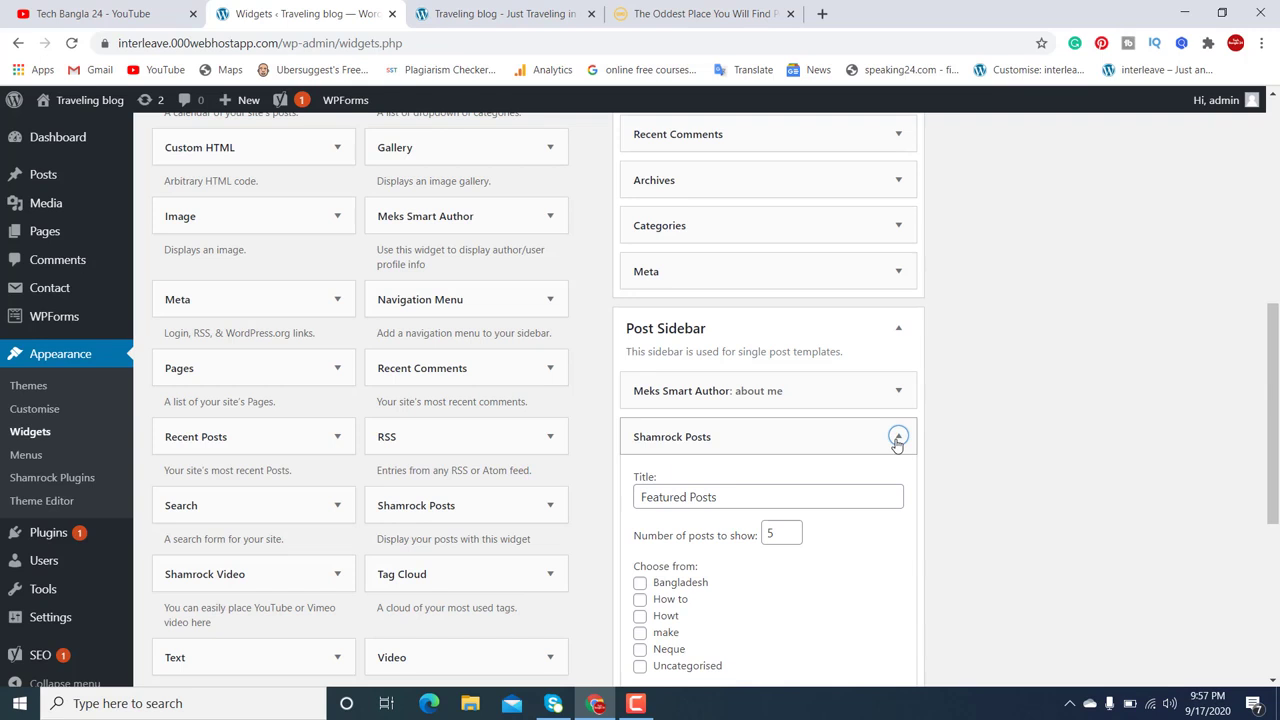
scroll(898, 445, "down", 1)
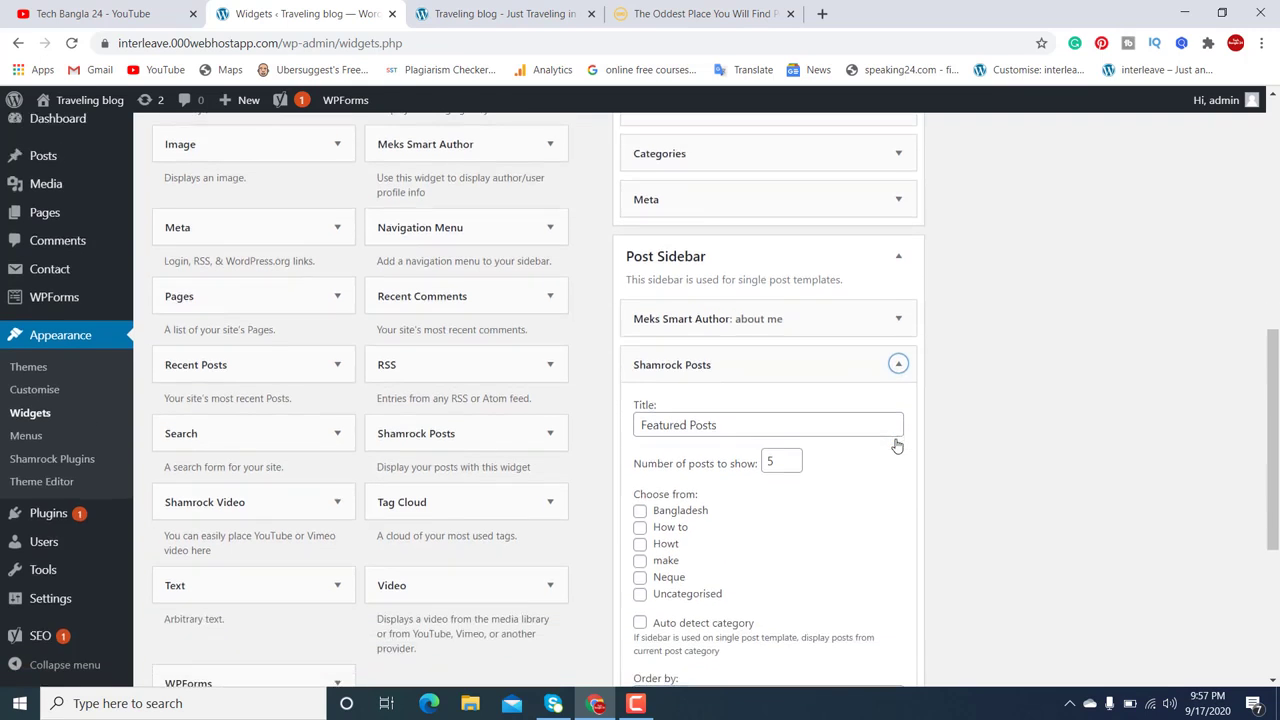
left_click(705, 14)
scroll(991, 370, "down", 2)
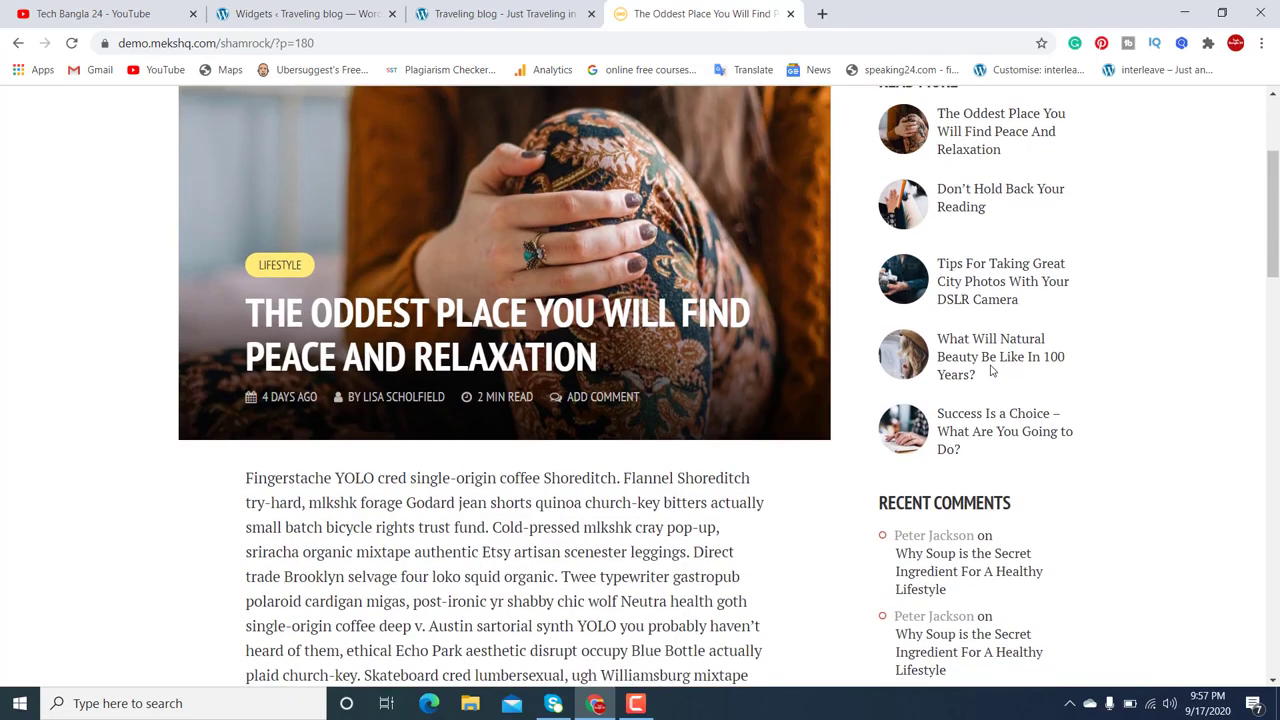
scroll(991, 370, "up", 3)
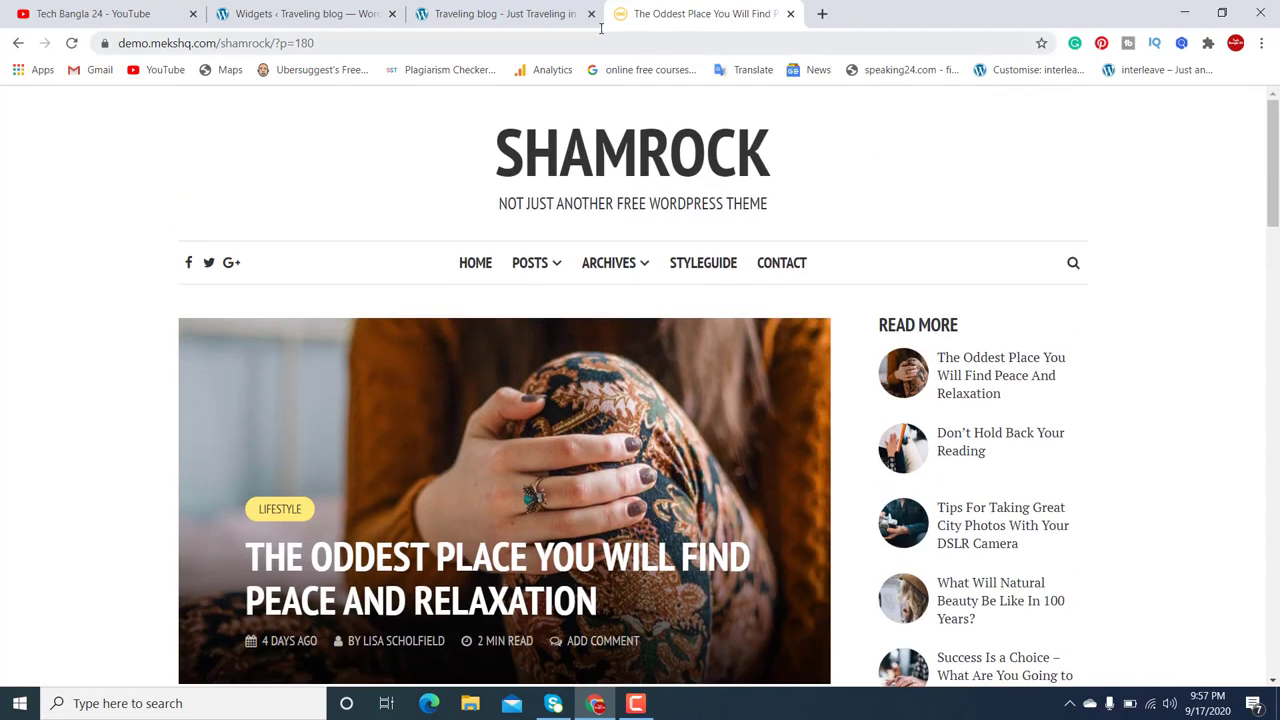
left_click(320, 10)
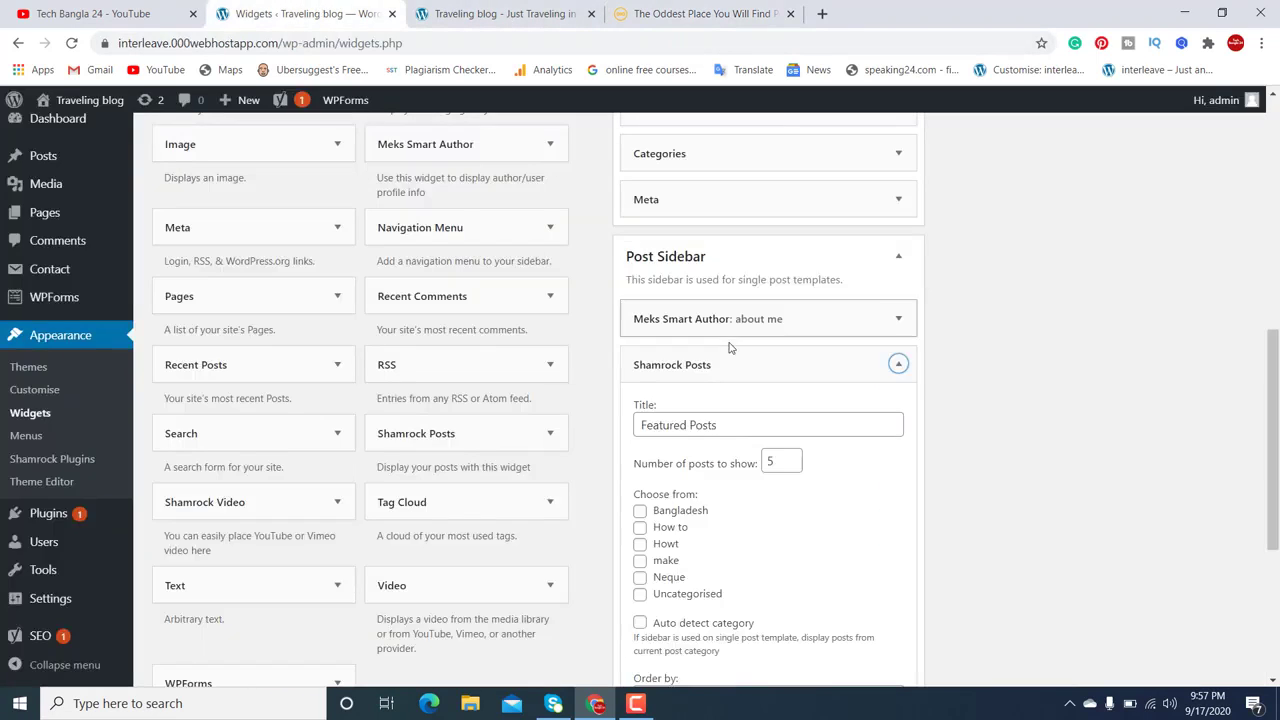
scroll(782, 467, "down", 3)
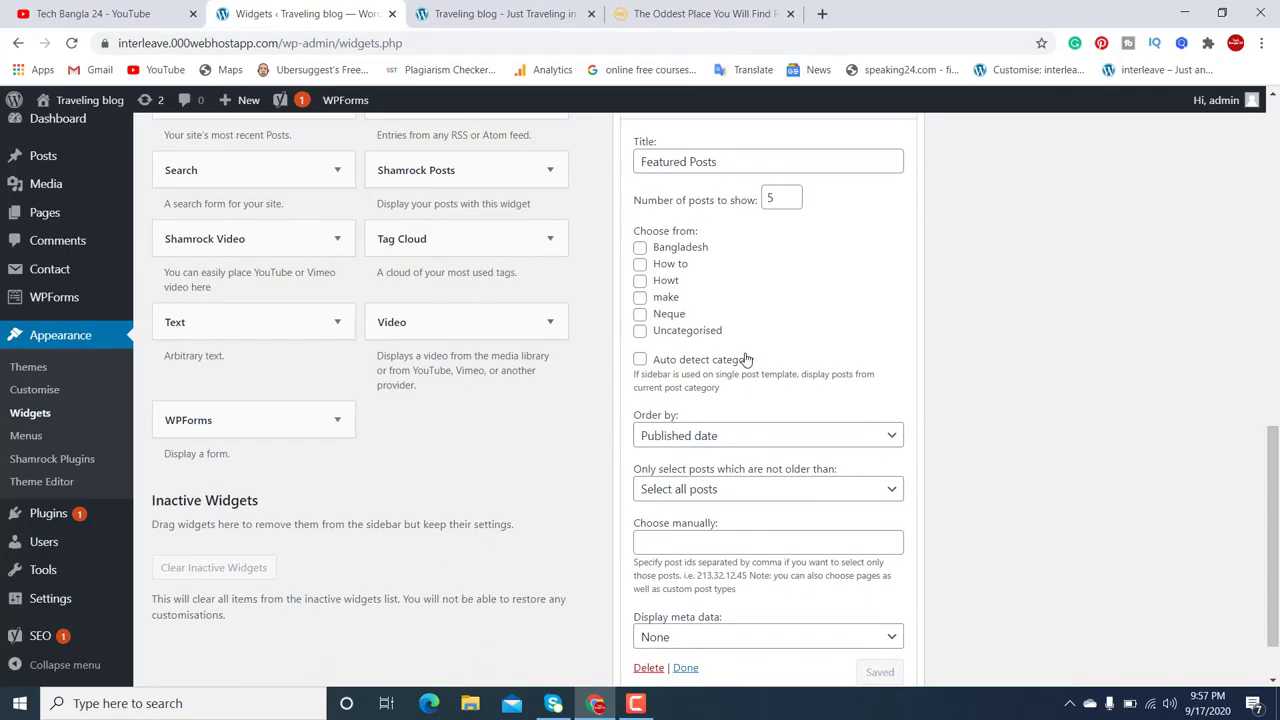
scroll(814, 443, "down", 1)
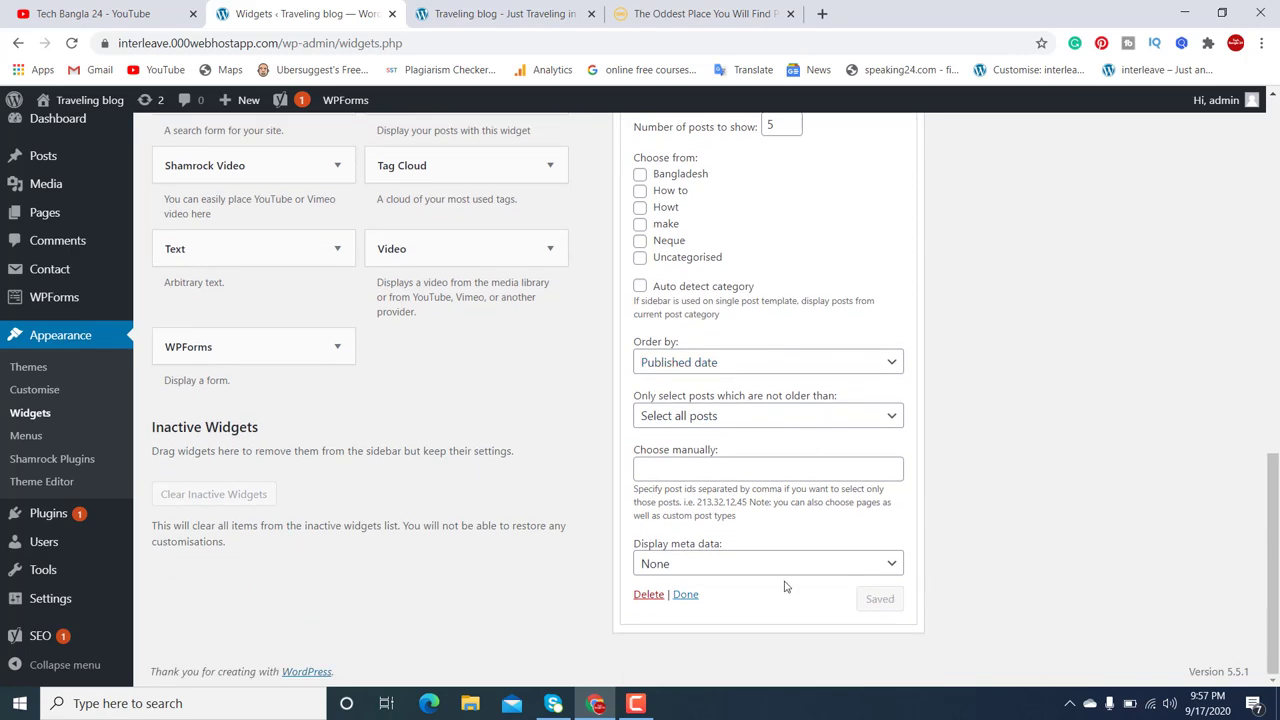
scroll(806, 568, "up", 3)
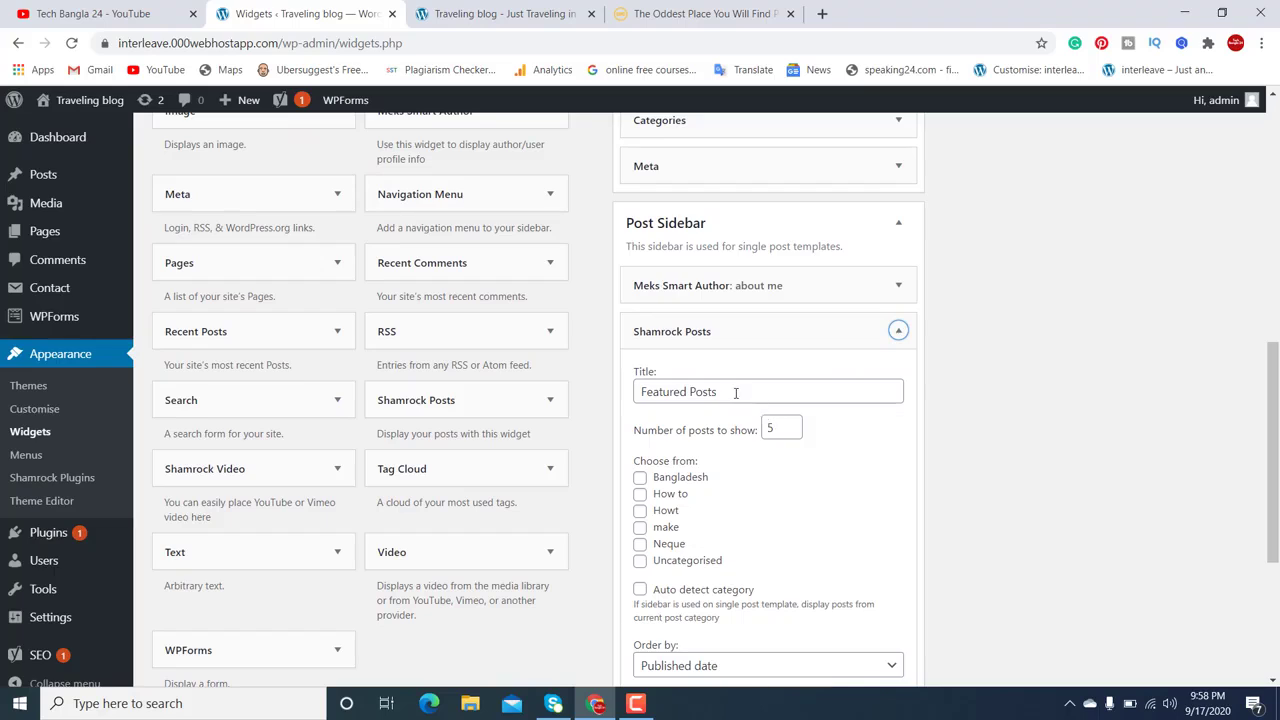
- Set the Shamrock Posts widget's title to "Read More" and save the widget
left_click(735, 392)
triple_click(735, 393)
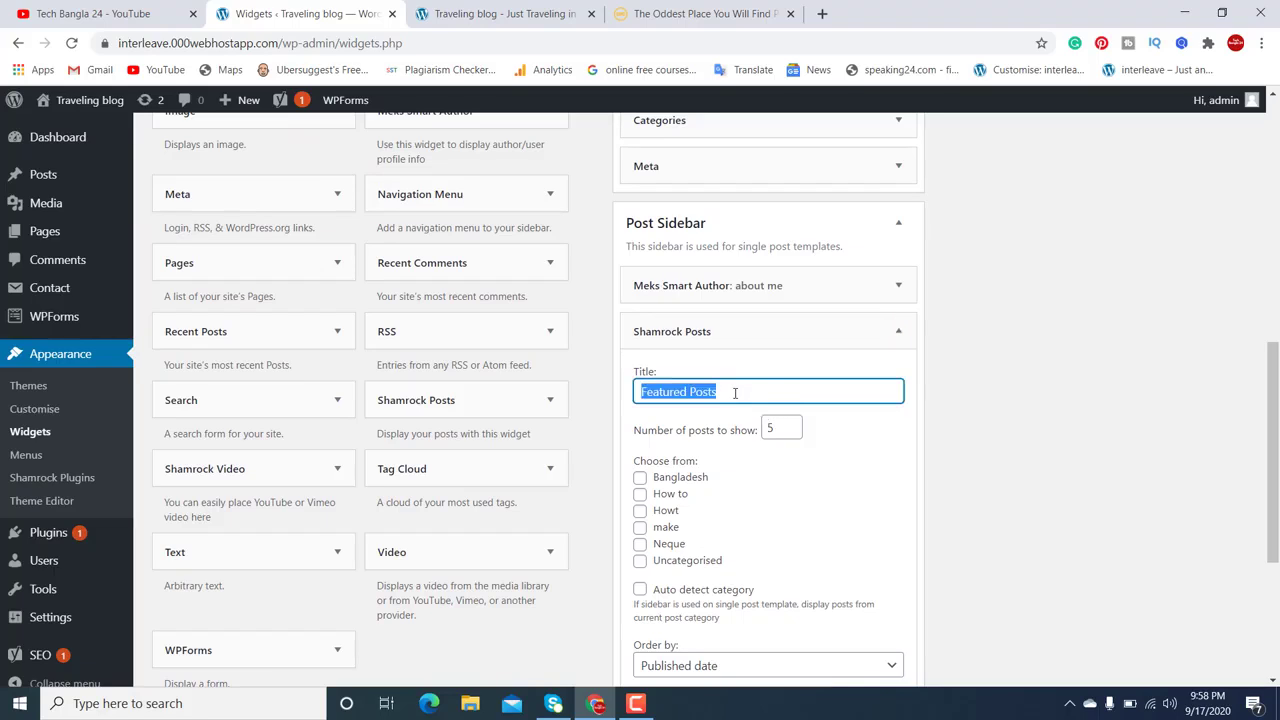
type("Re")
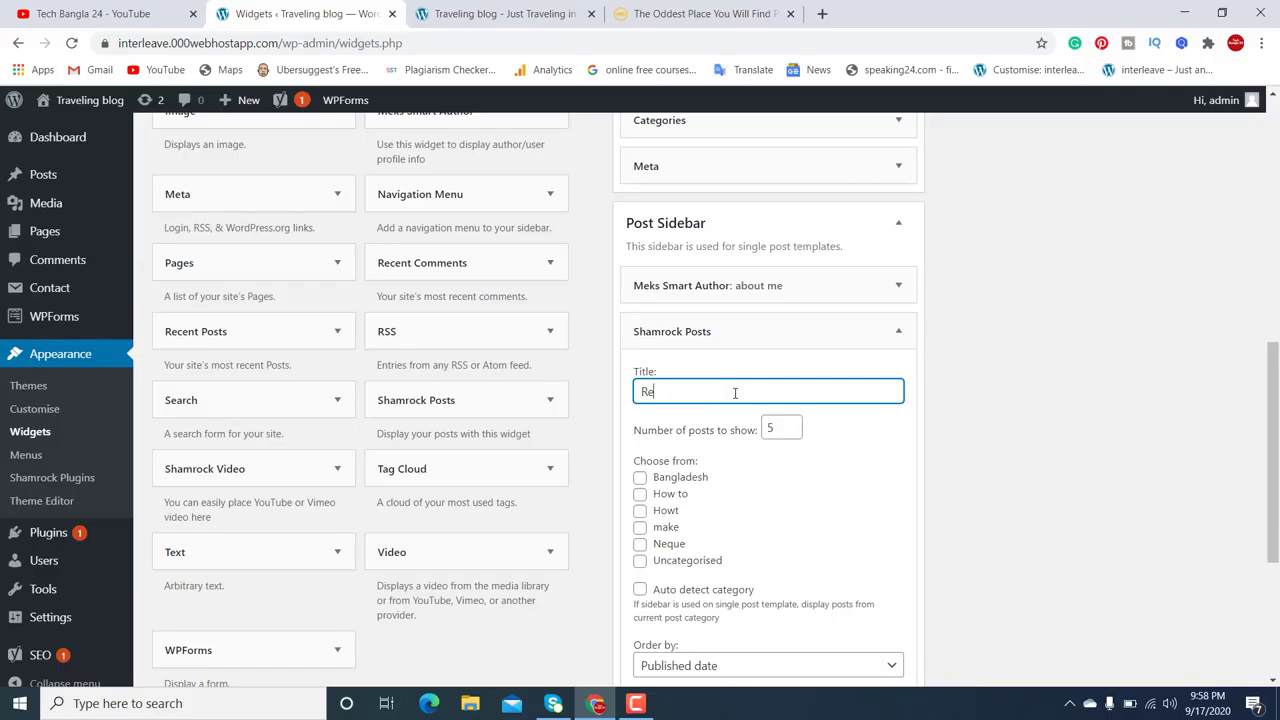
type("ad More")
scroll(826, 432, "down", 3)
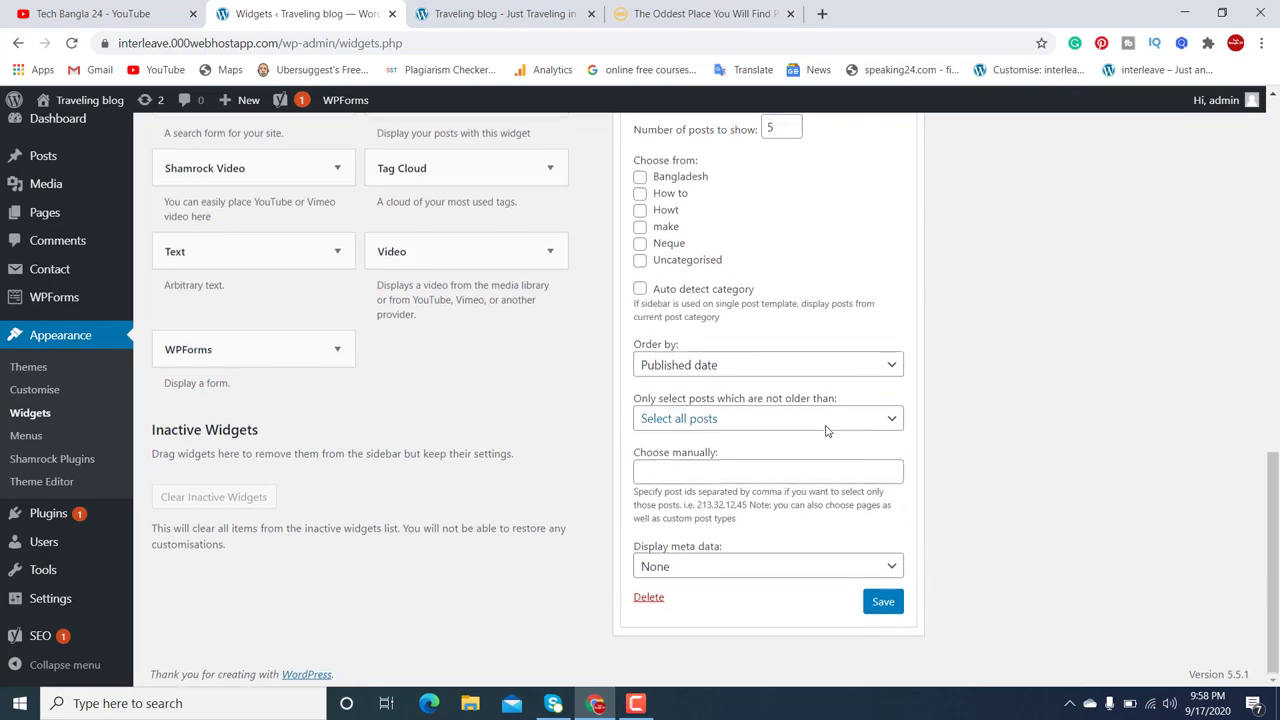
left_click(886, 600)
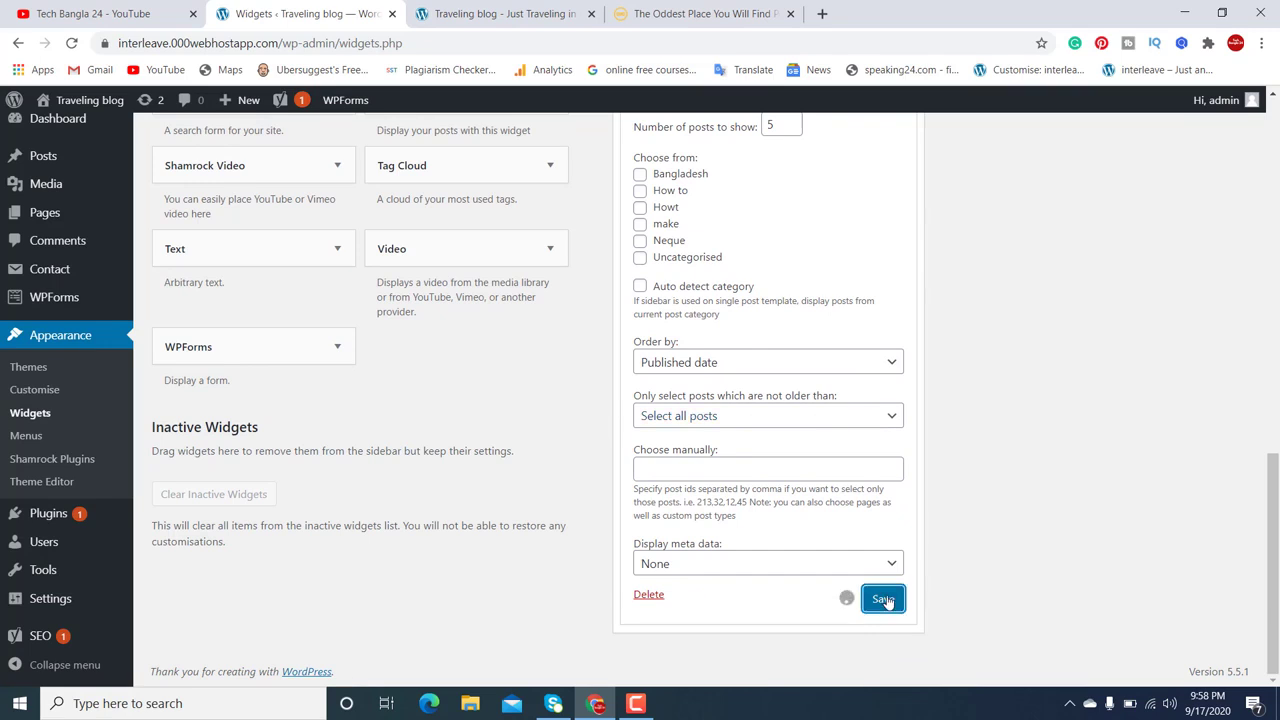
scroll(886, 600, "up", 3)
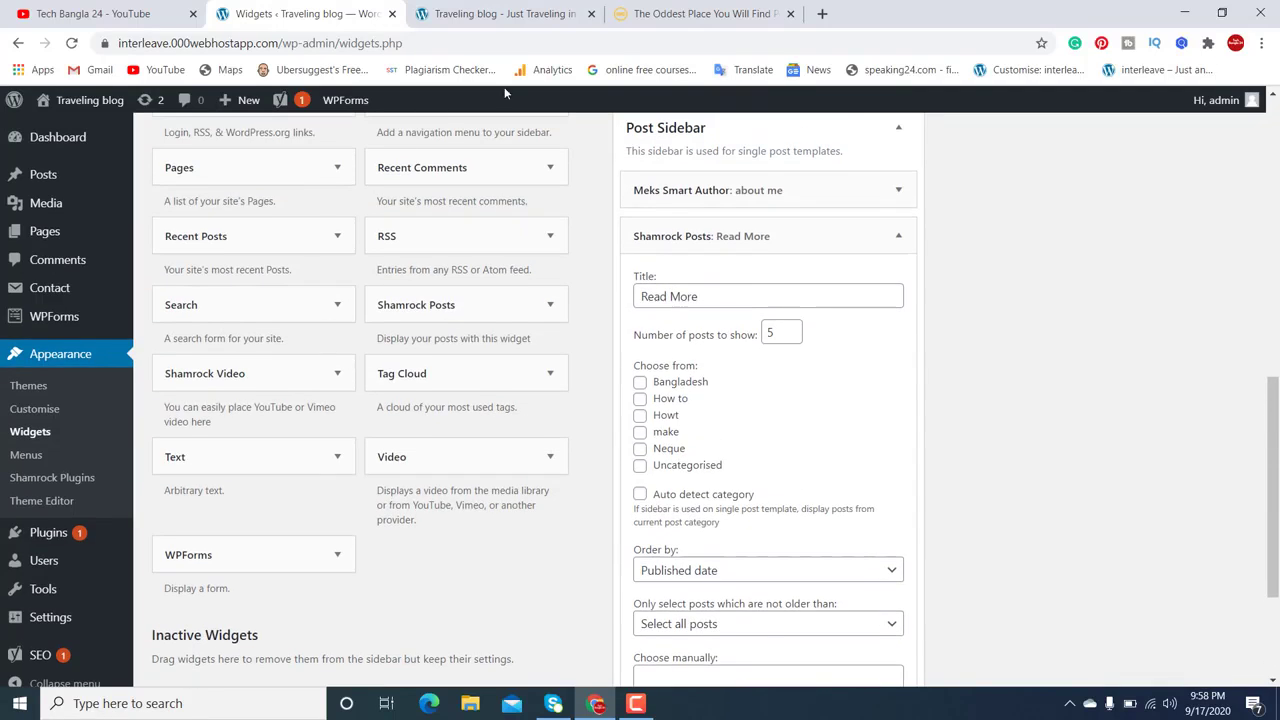
- Reload the blog's home page and open the "How to" Taj Mahal post to check its sidebar widgets
left_click(490, 12)
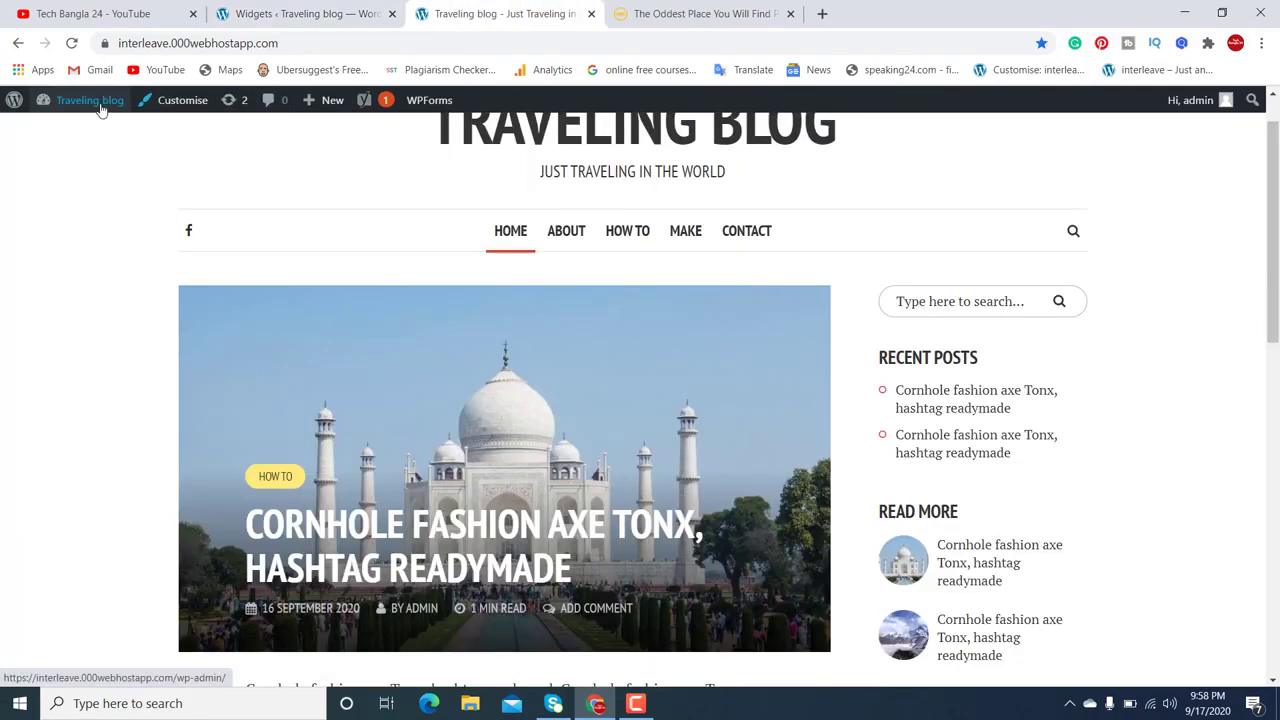
left_click(71, 45)
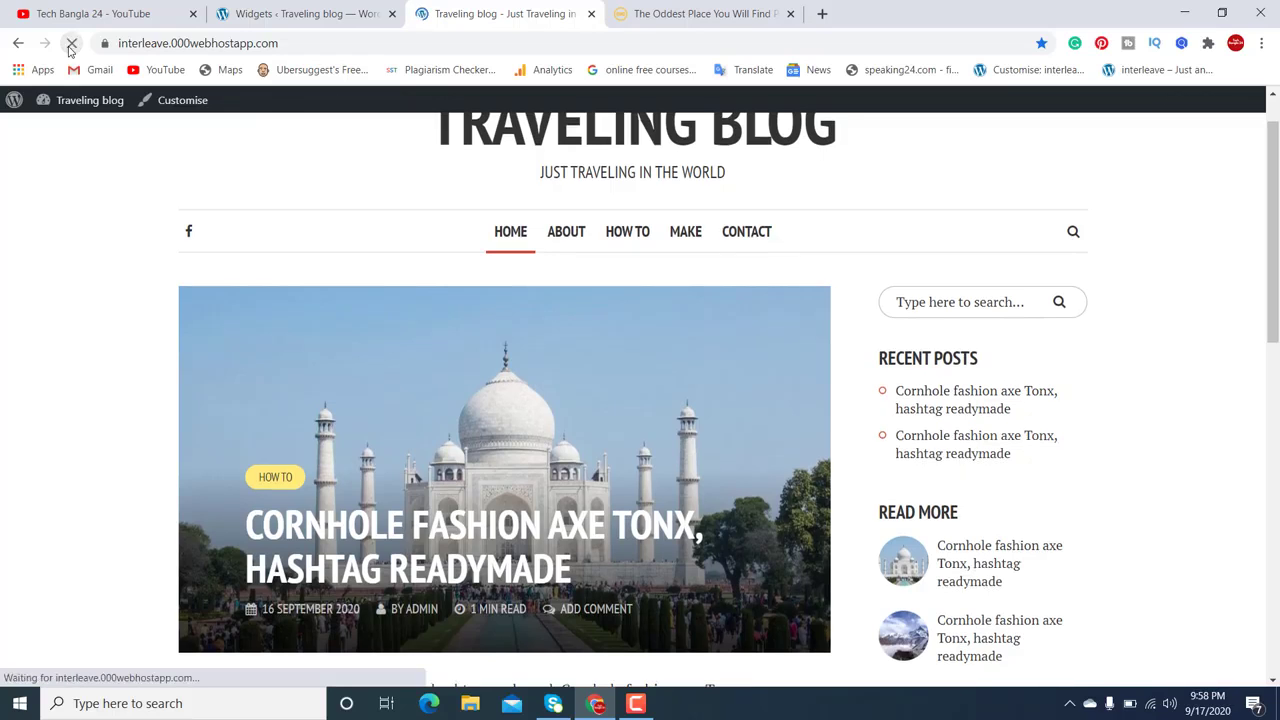
scroll(386, 170, "down", 3)
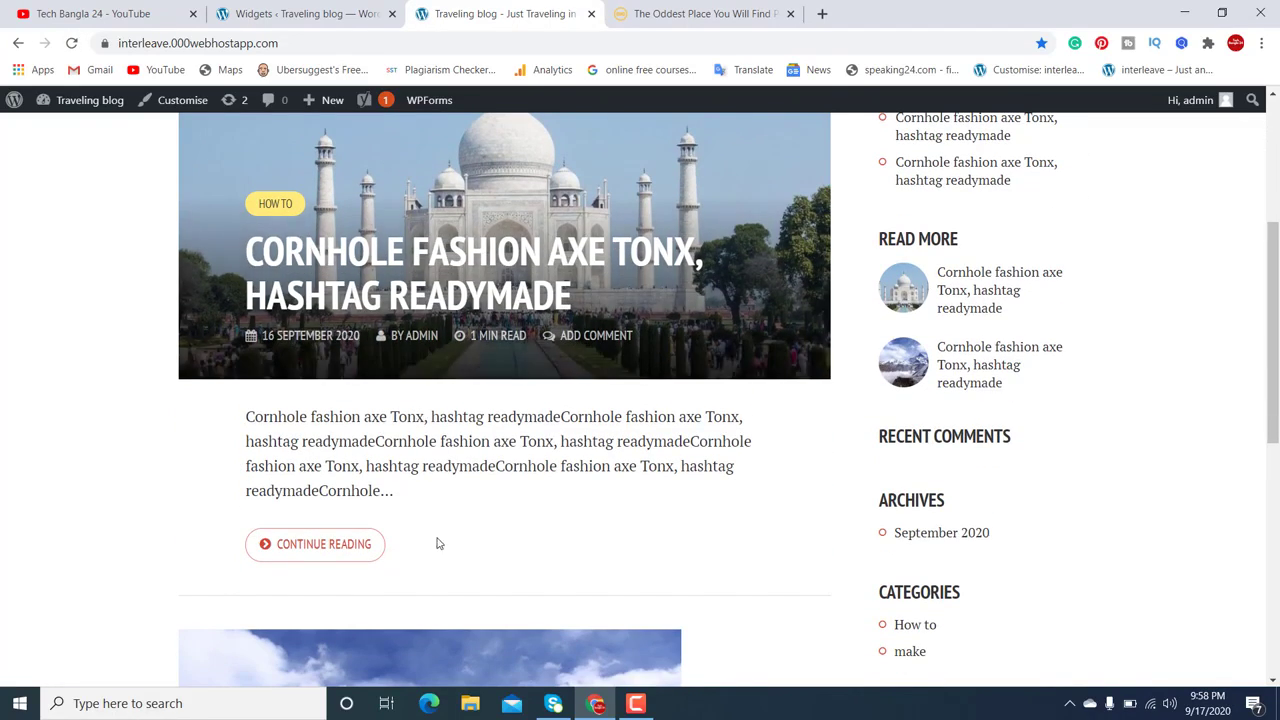
left_click(361, 555)
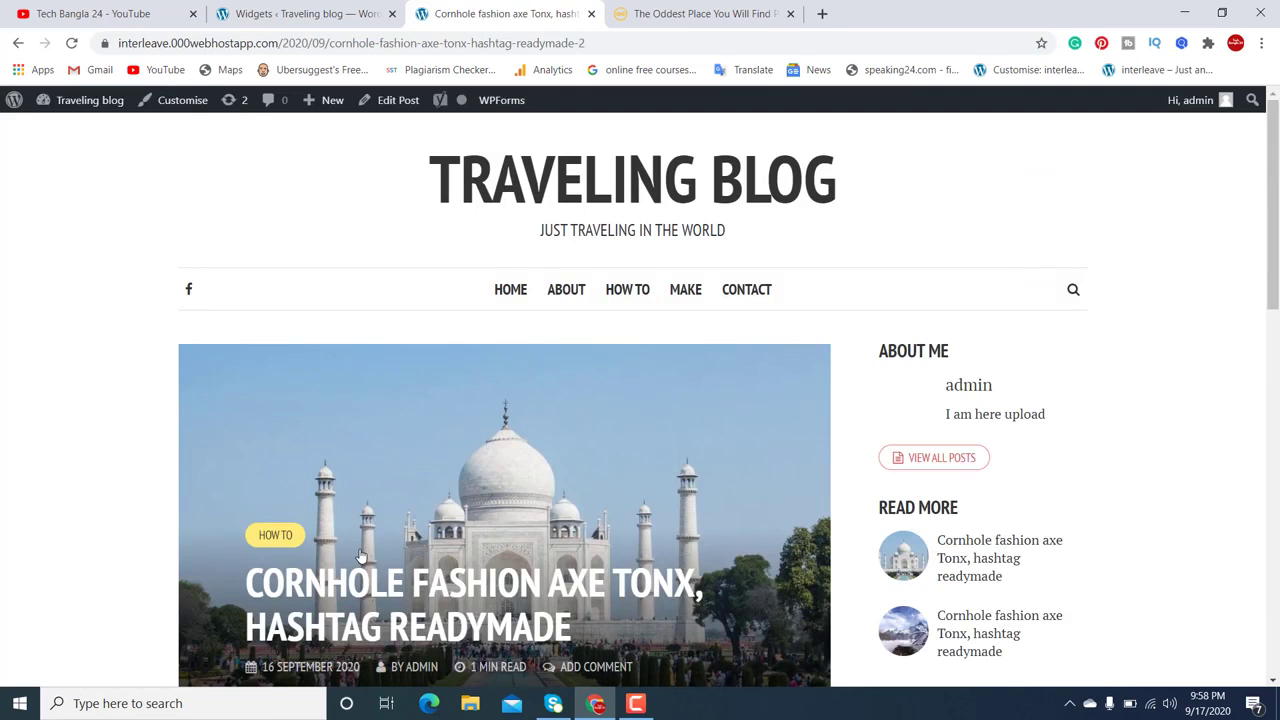
scroll(953, 583, "down", 2)
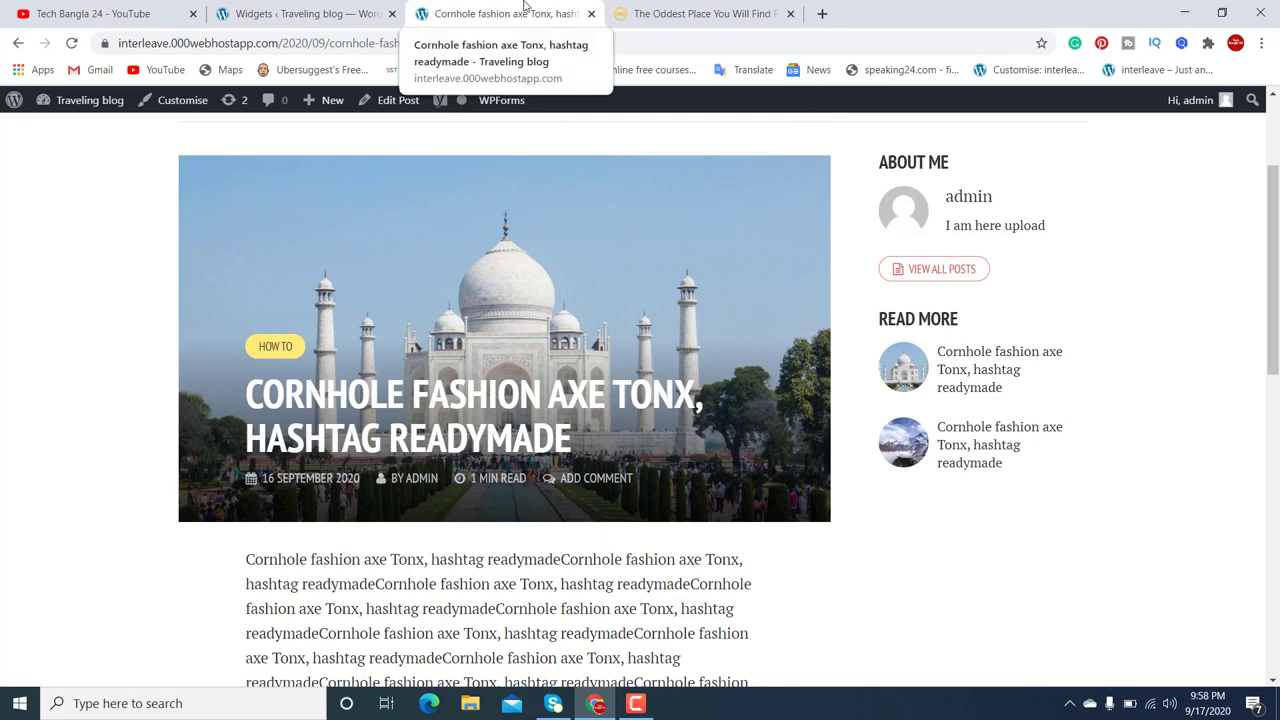
- Return to the Widgets page and close the settings of the Post Sidebar's Shamrock Posts widget
left_click(345, 10)
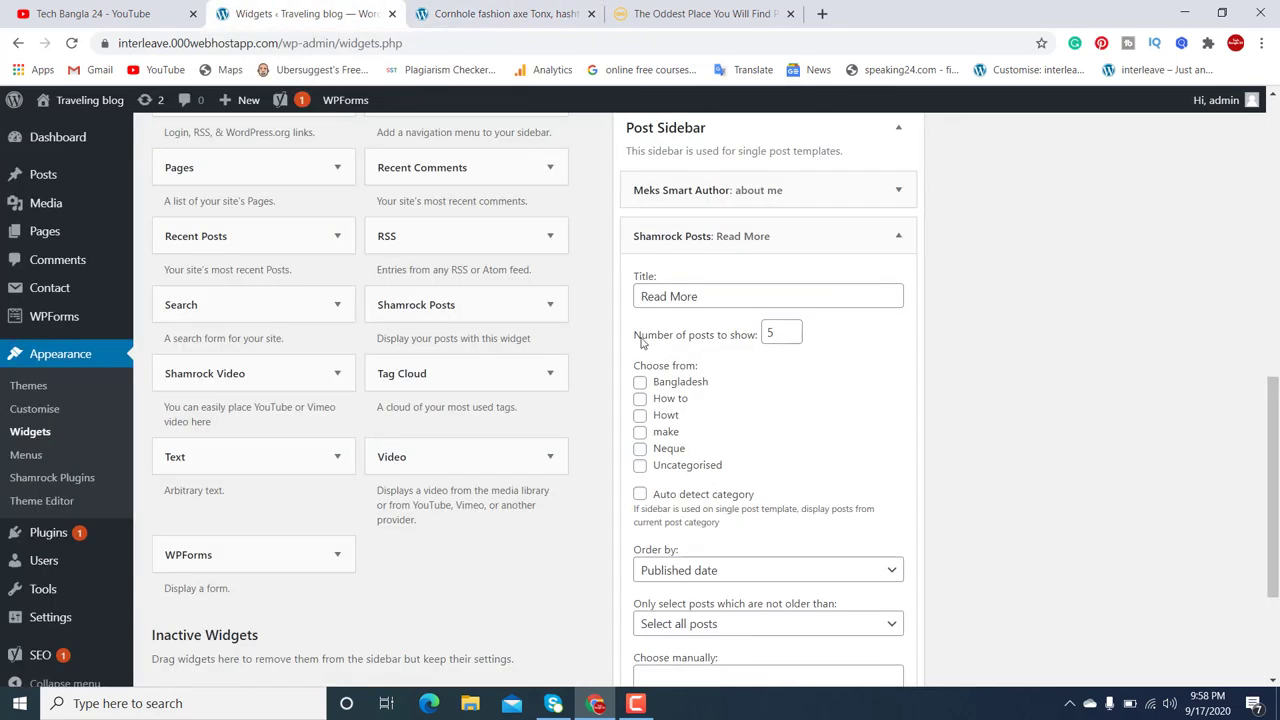
scroll(790, 480, "down", 2)
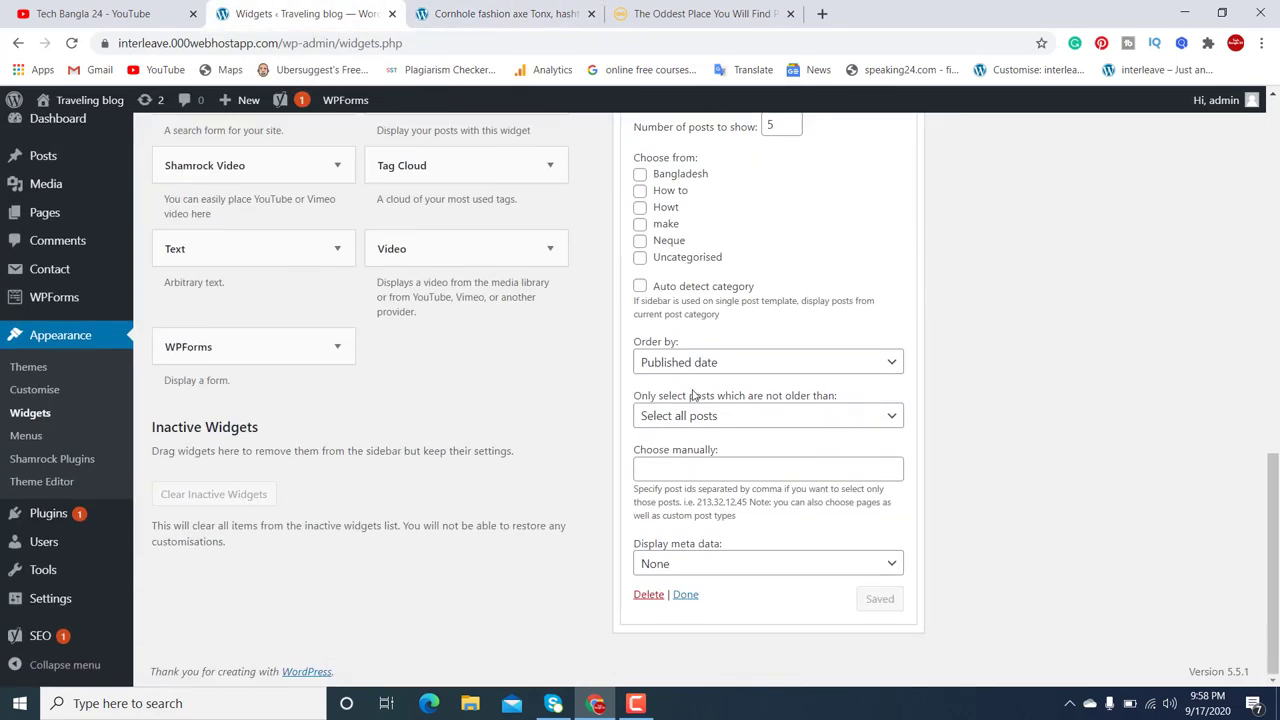
left_click(685, 594)
scroll(778, 518, "up", 3)
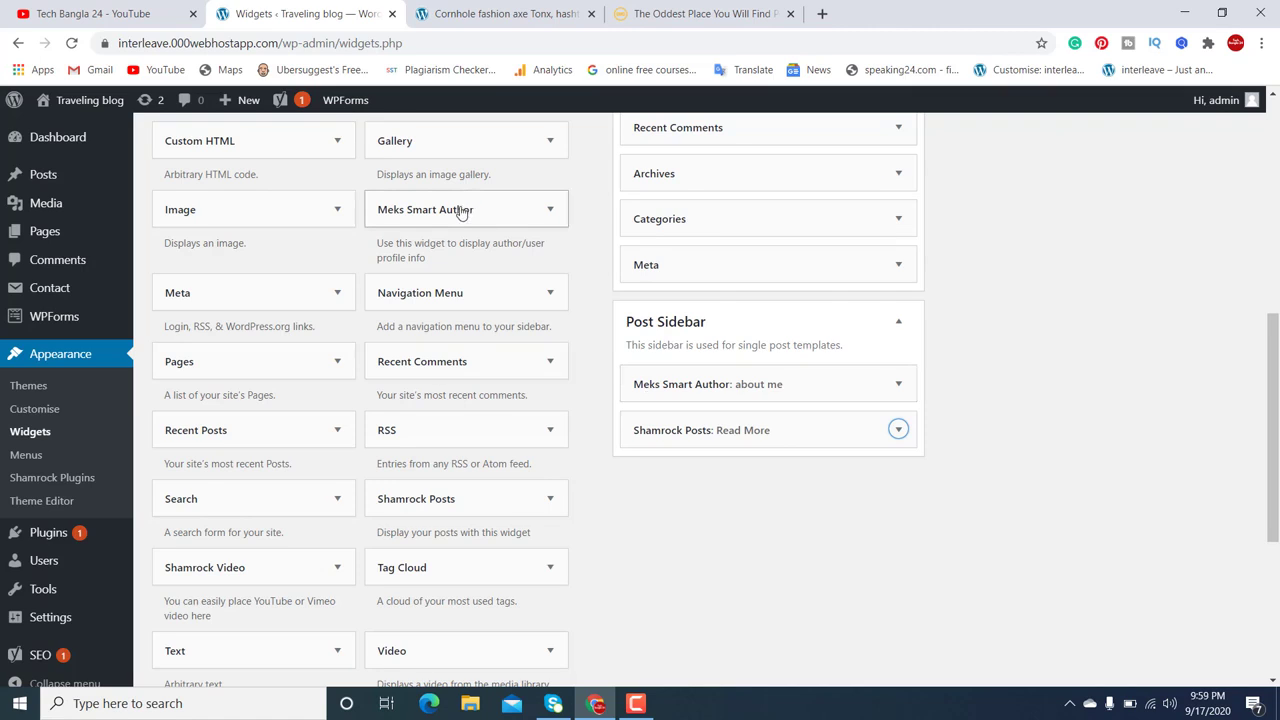
- Add a second Meks Smart Author widget to the Post Sidebar, between the existing author widget and Shamrock Posts
left_click_drag(460, 213, 730, 383)
scroll(730, 383, "down", 2)
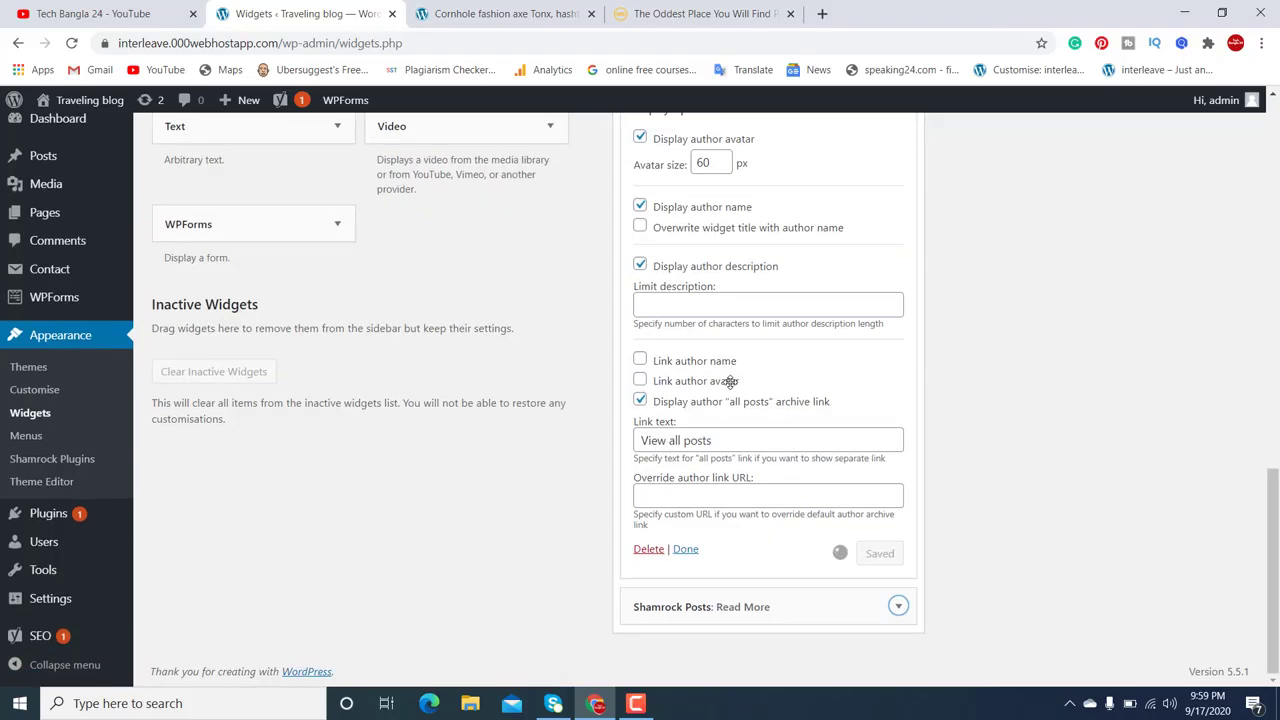
scroll(730, 381, "up", 4)
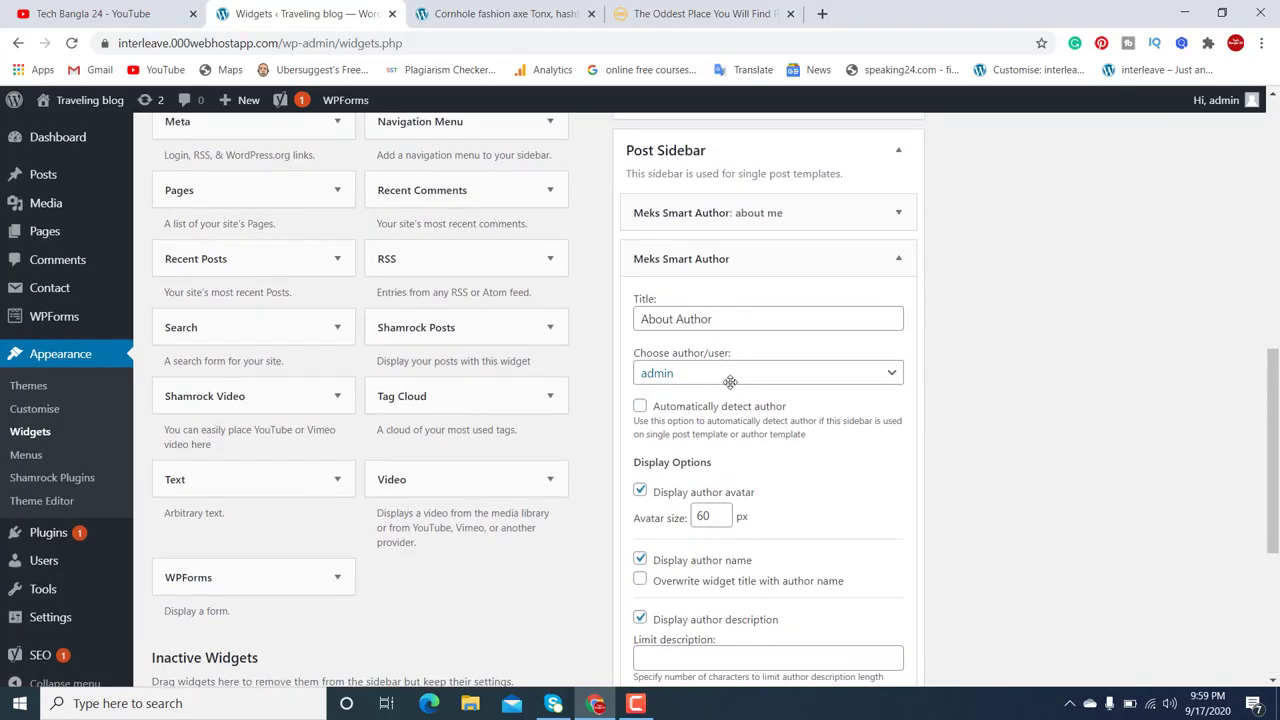
- Title the new Meks Smart Author widget "About me", save it, and close its settings
left_click(737, 362)
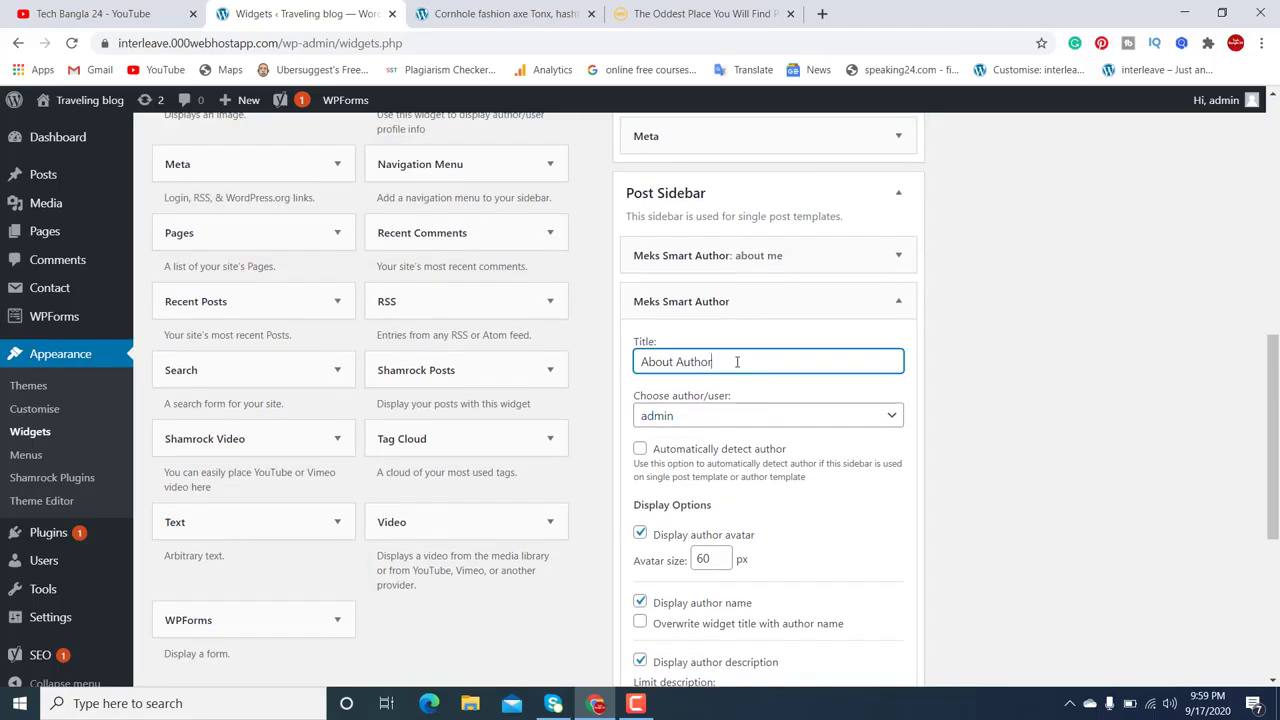
key("ctrl+a")
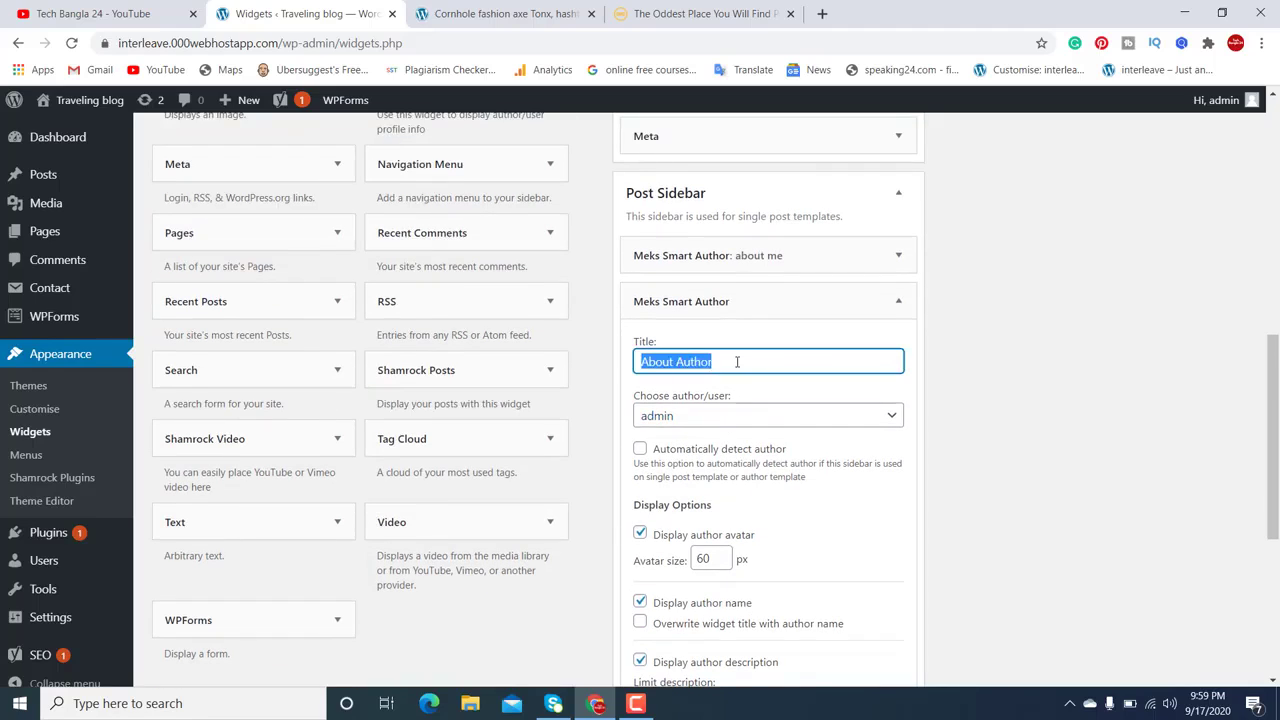
type("Ab")
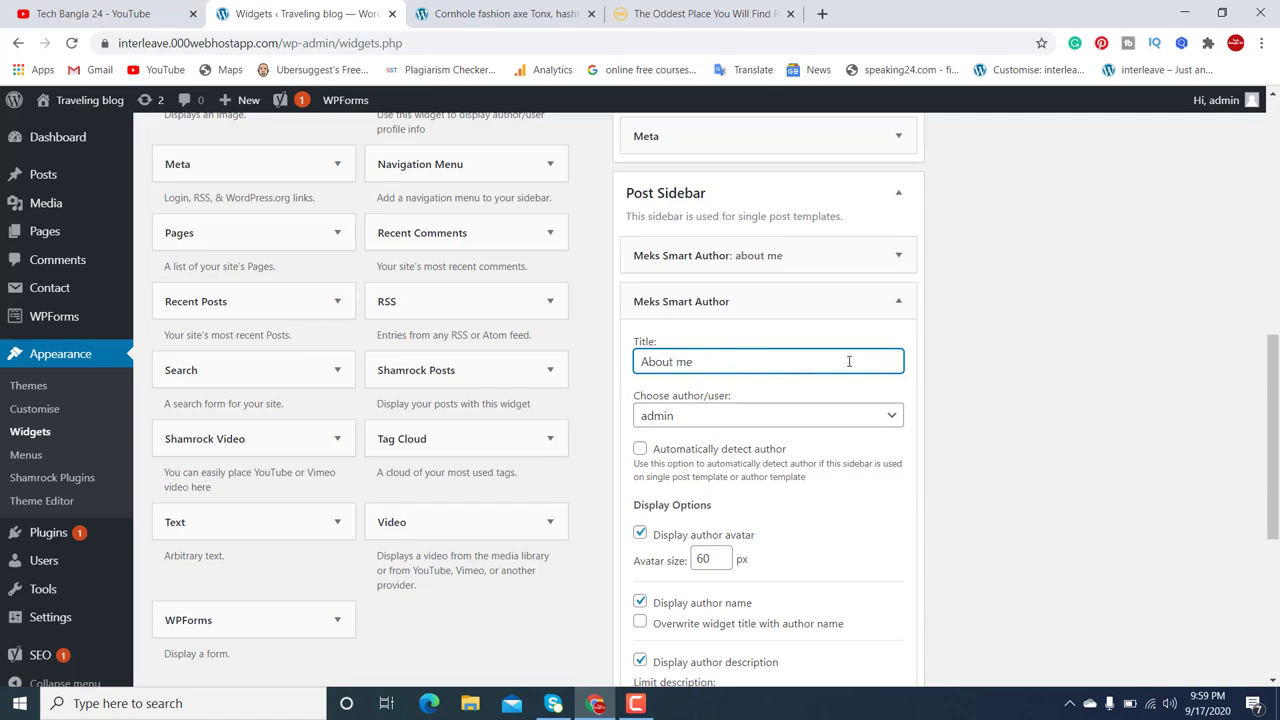
scroll(872, 389, "down", 4)
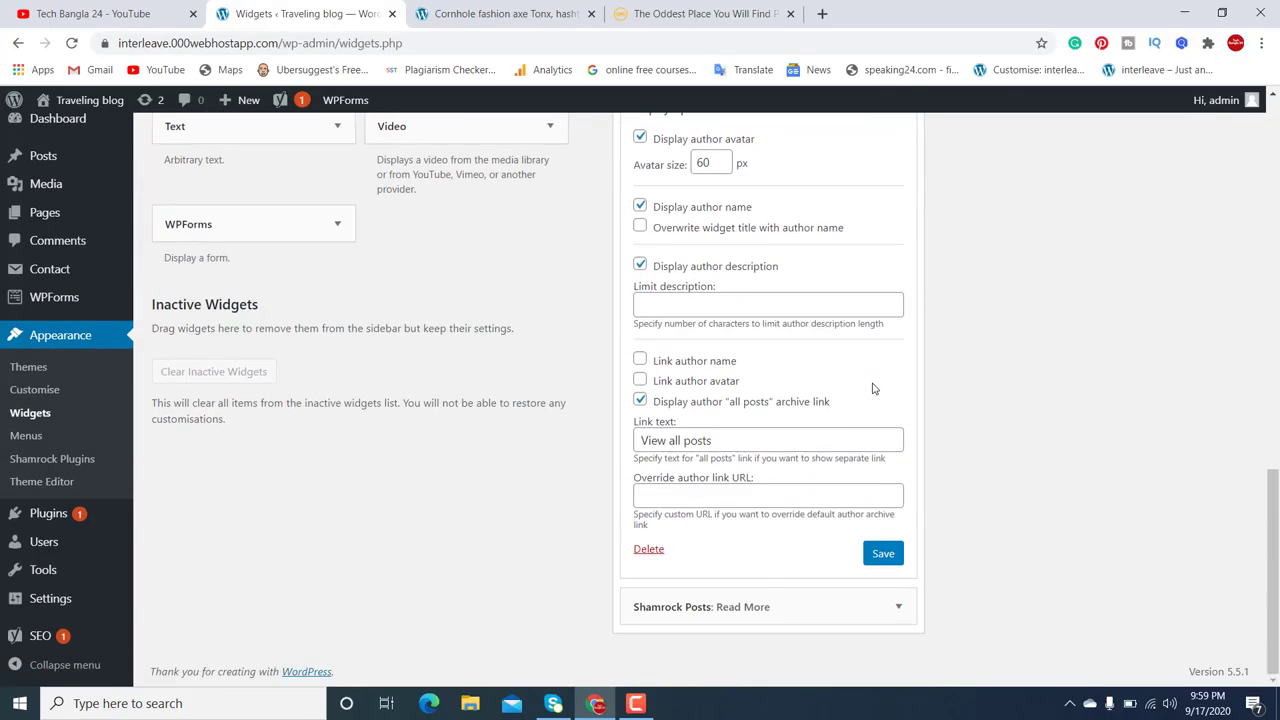
left_click(885, 555)
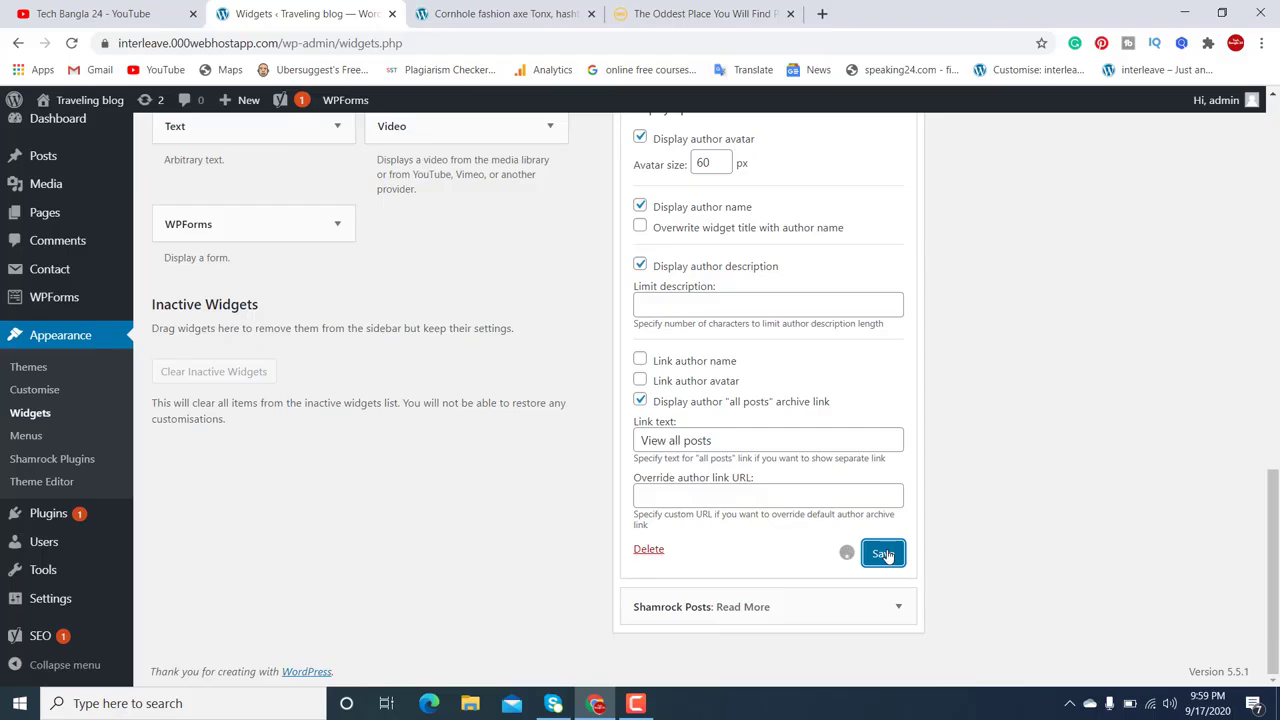
scroll(886, 557, "up", 5)
scroll(886, 557, "down", 5)
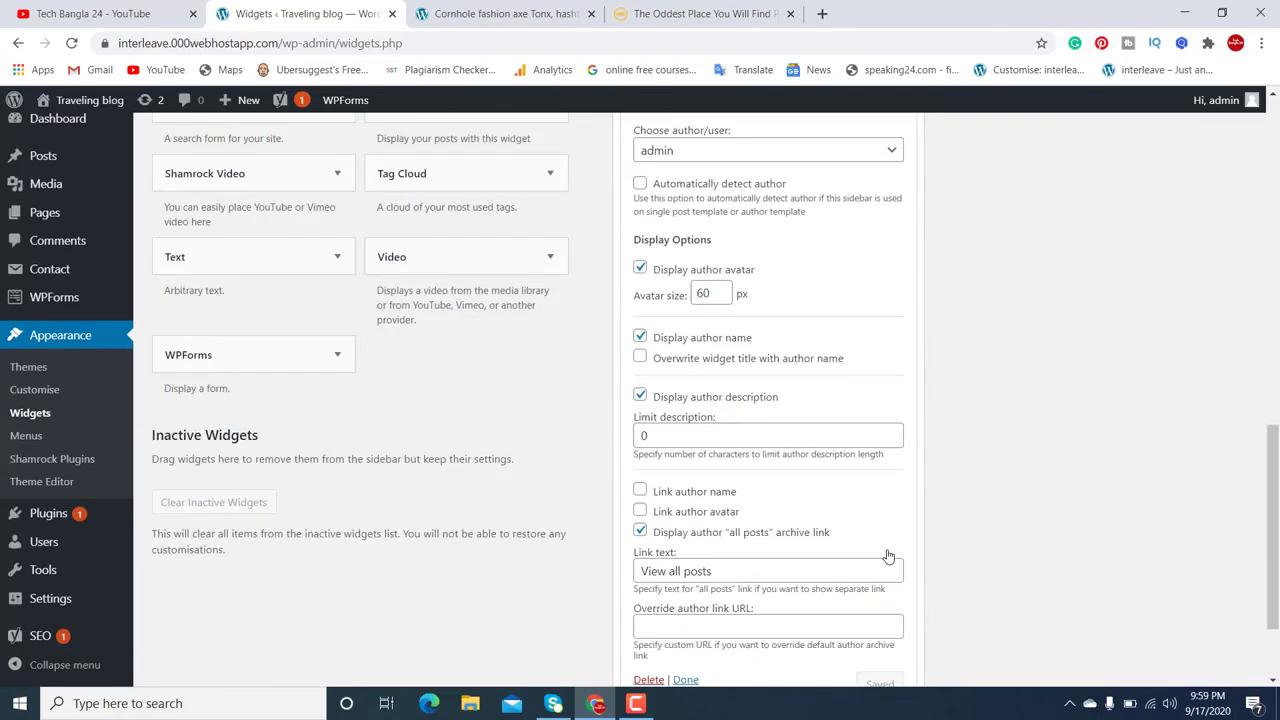
left_click(686, 550)
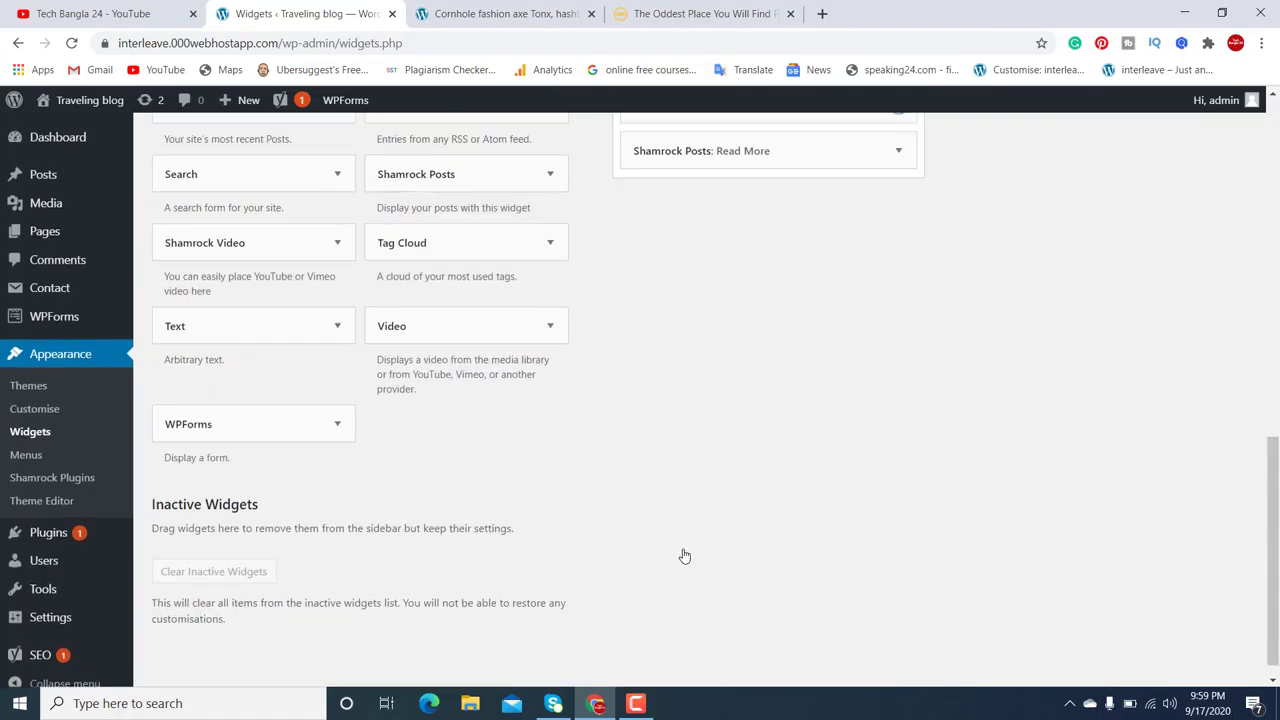
scroll(732, 494, "up", 4)
scroll(732, 494, "up", 1)
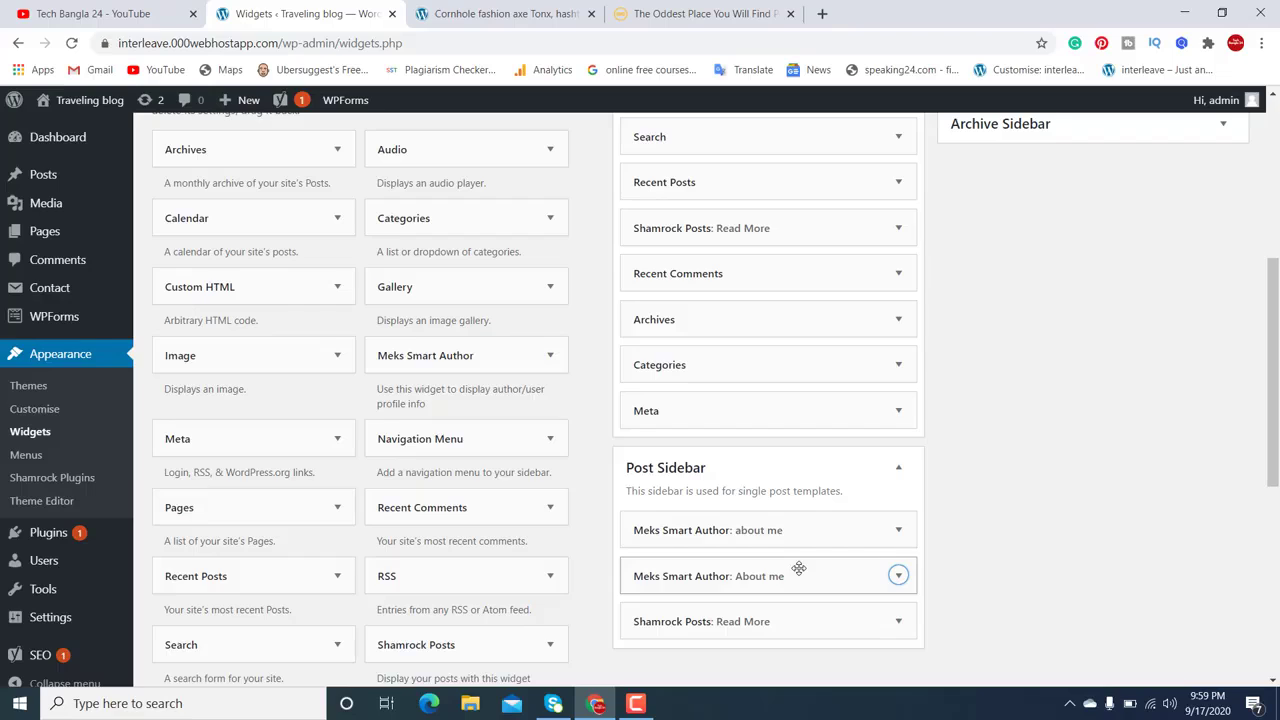
- Move the second Meks Smart Author widget below Shamrock Posts, and delete that duplicate from the Post Sidebar
left_click_drag(791, 575, 786, 620)
left_click(786, 620)
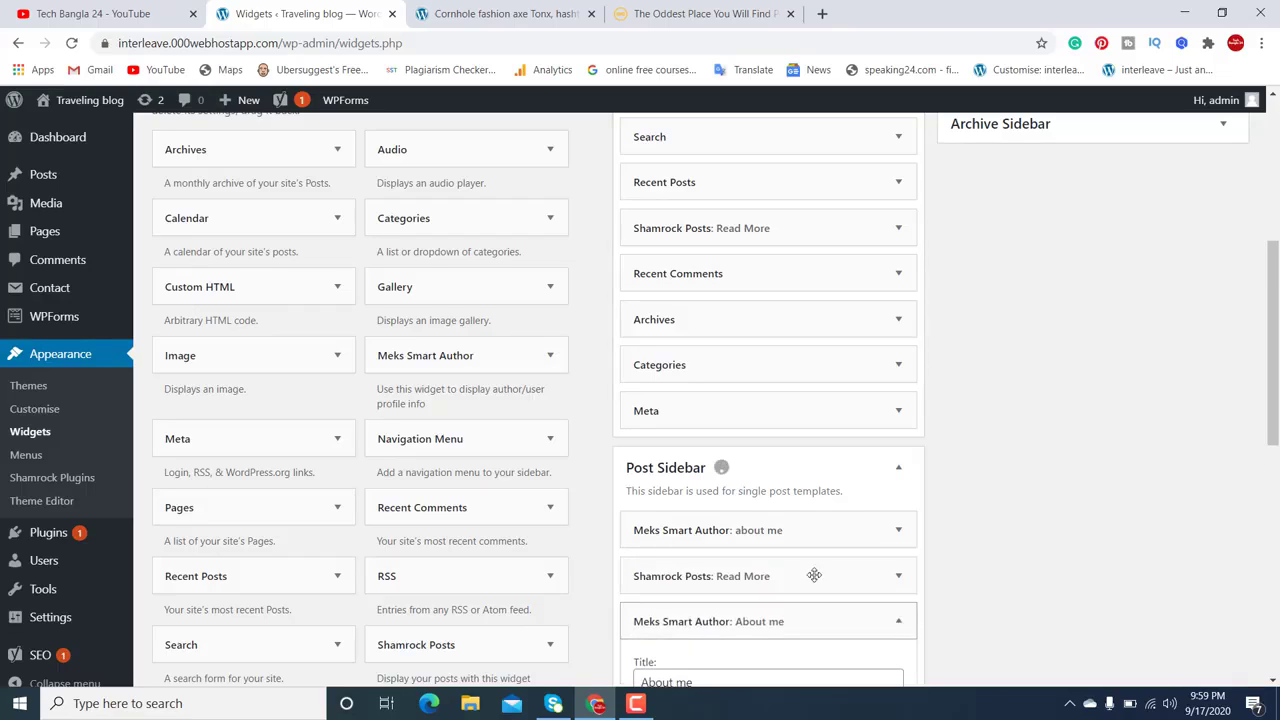
left_click(899, 532)
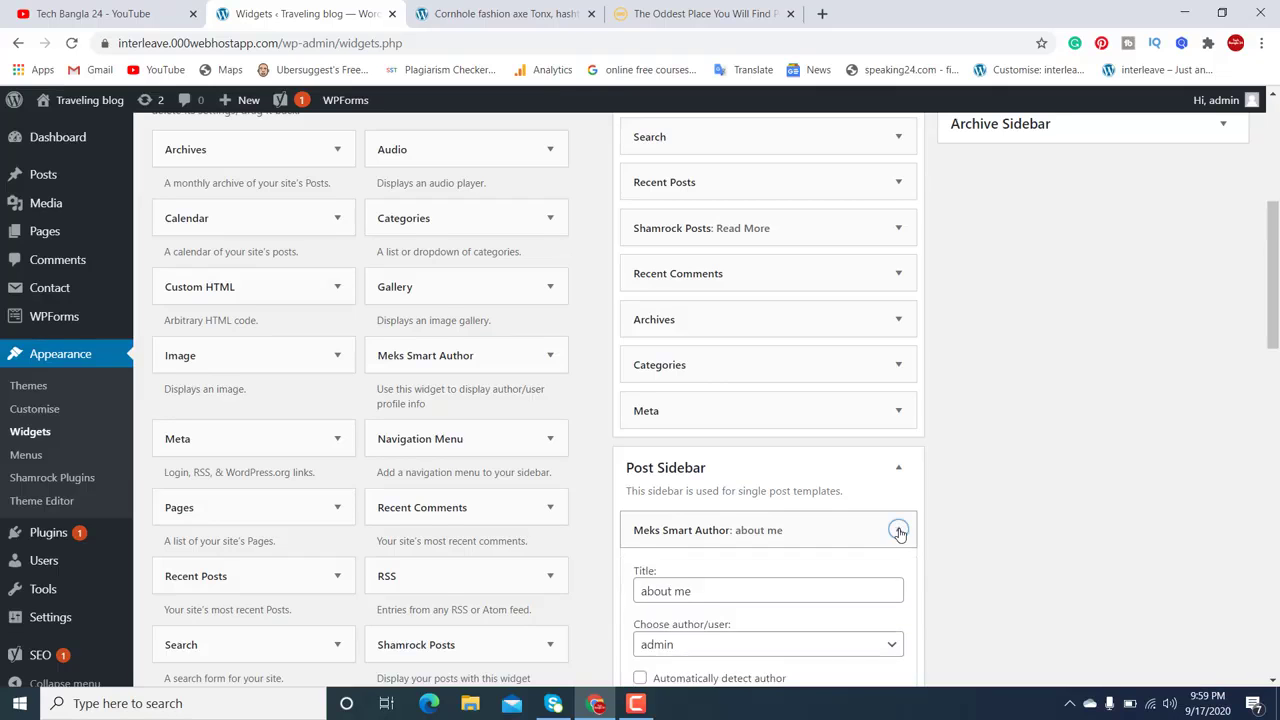
scroll(898, 532, "down", 10)
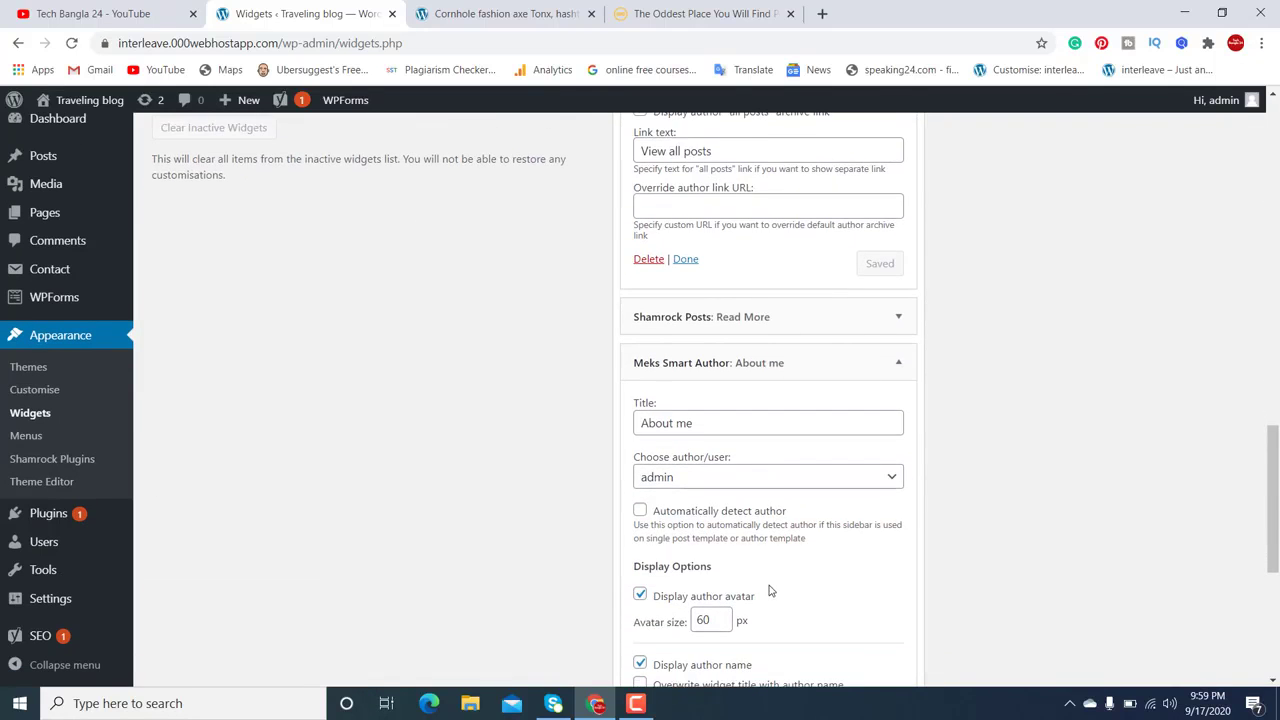
scroll(769, 591, "down", 4)
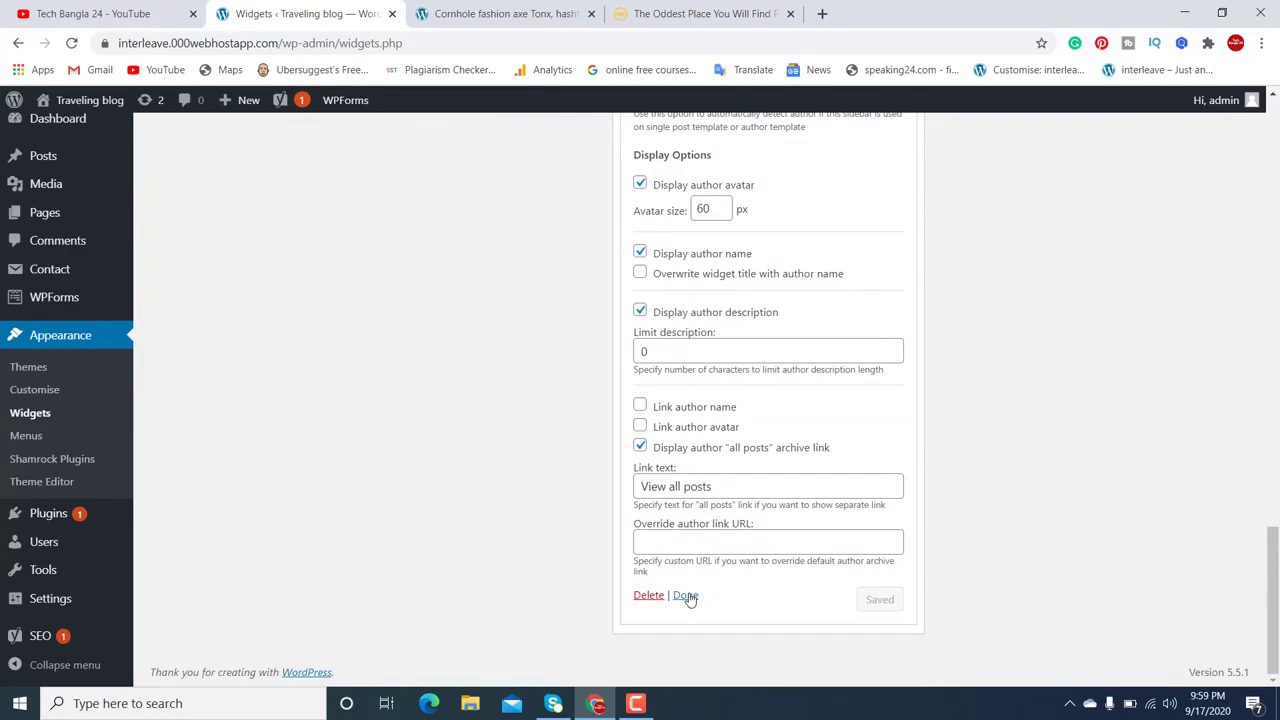
left_click(649, 595)
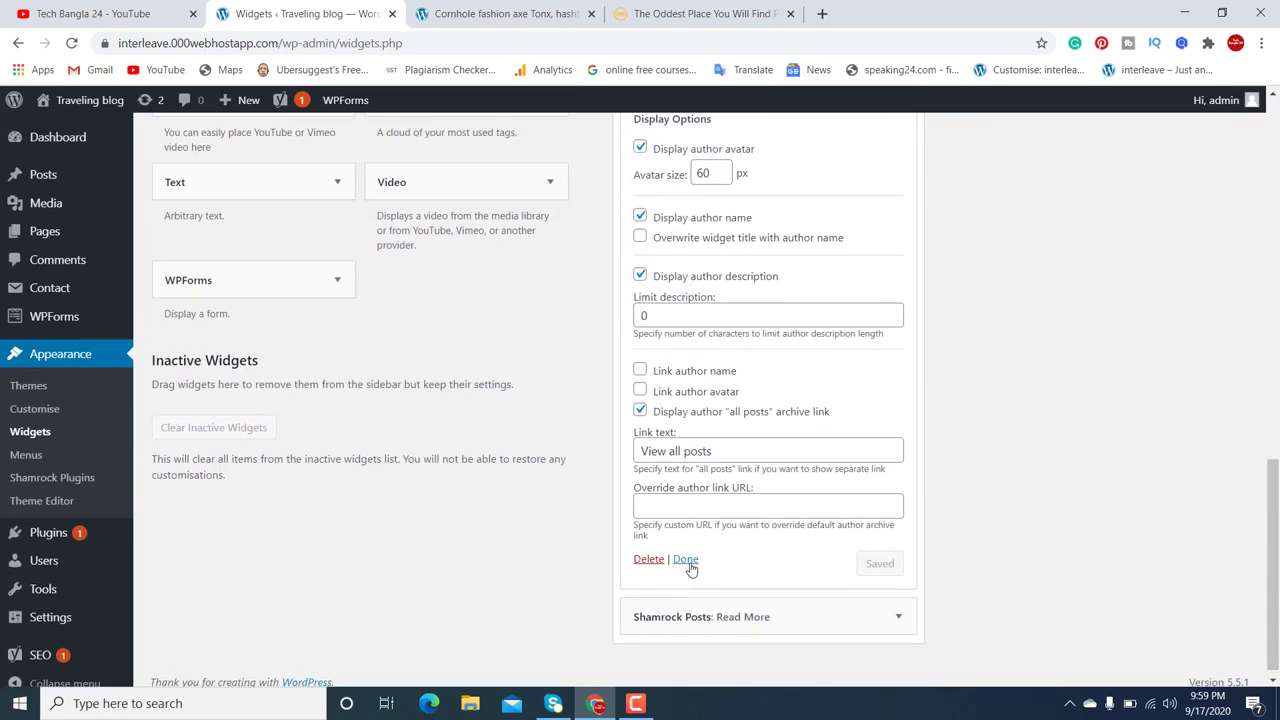
left_click(686, 561)
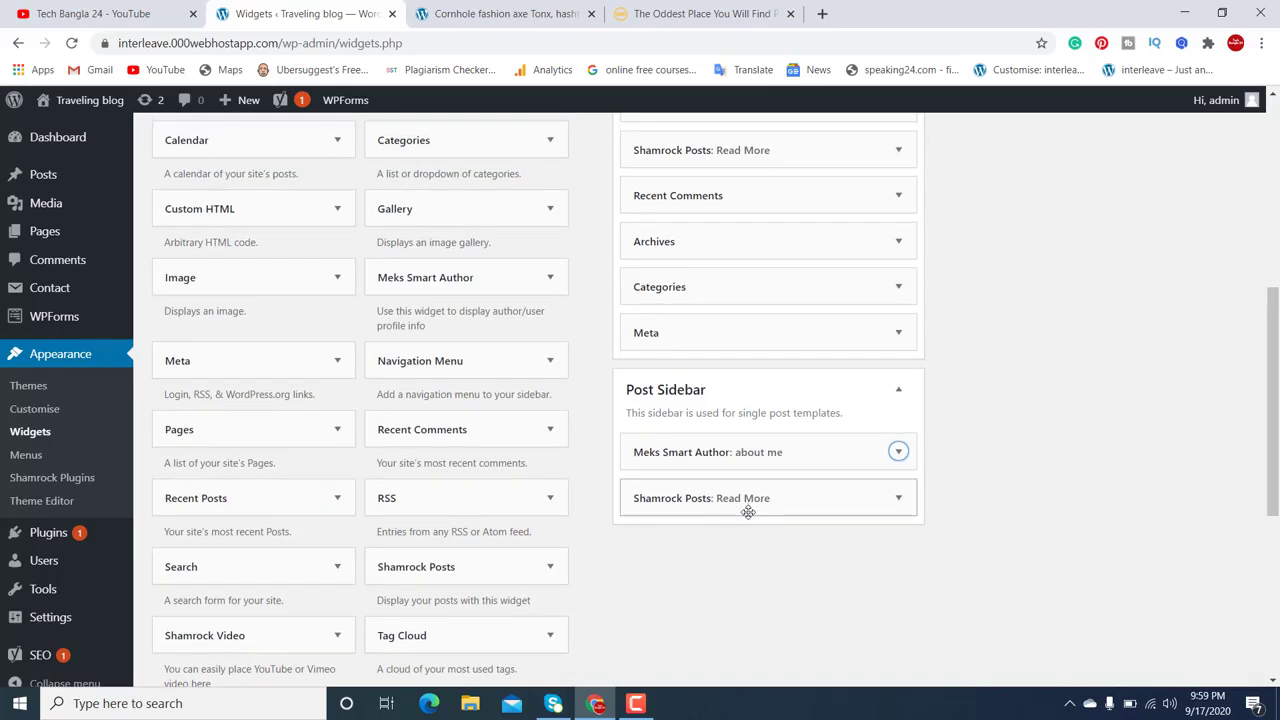
- Check the reloaded post's sidebar, and move Shamrock Posts above Meks Smart Author in the Post Sidebar
left_click(474, 9)
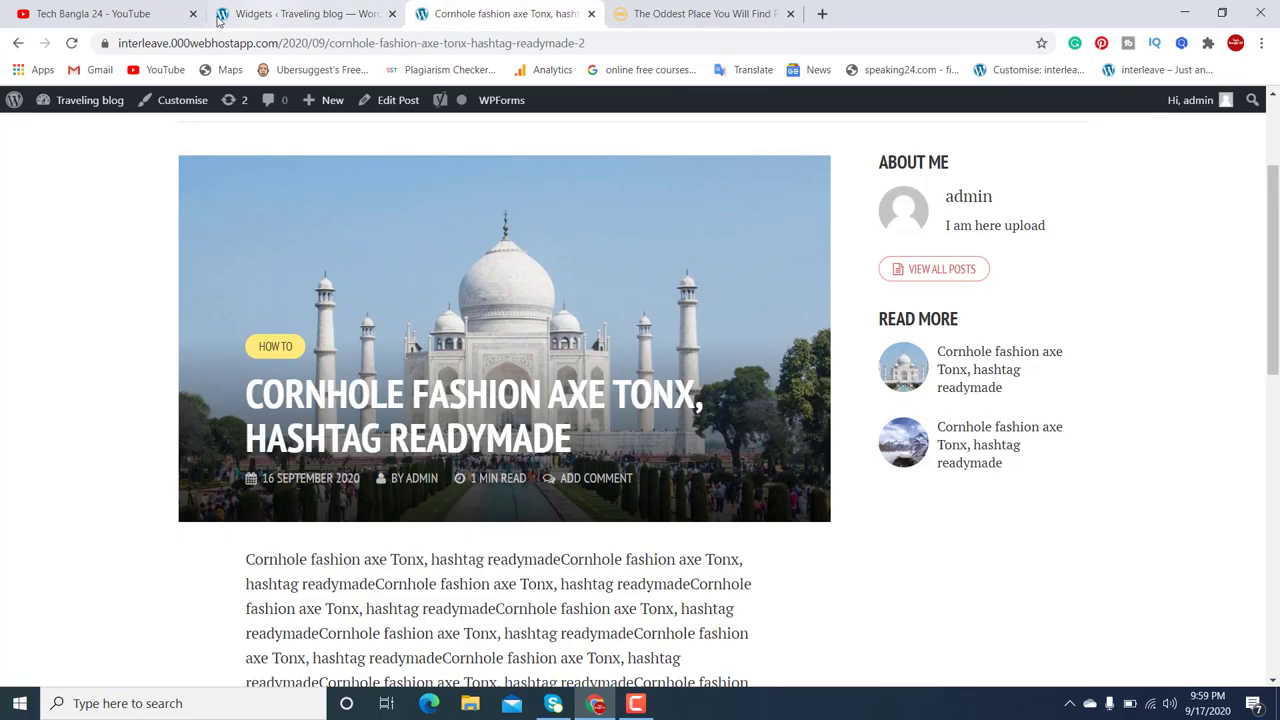
left_click(73, 43)
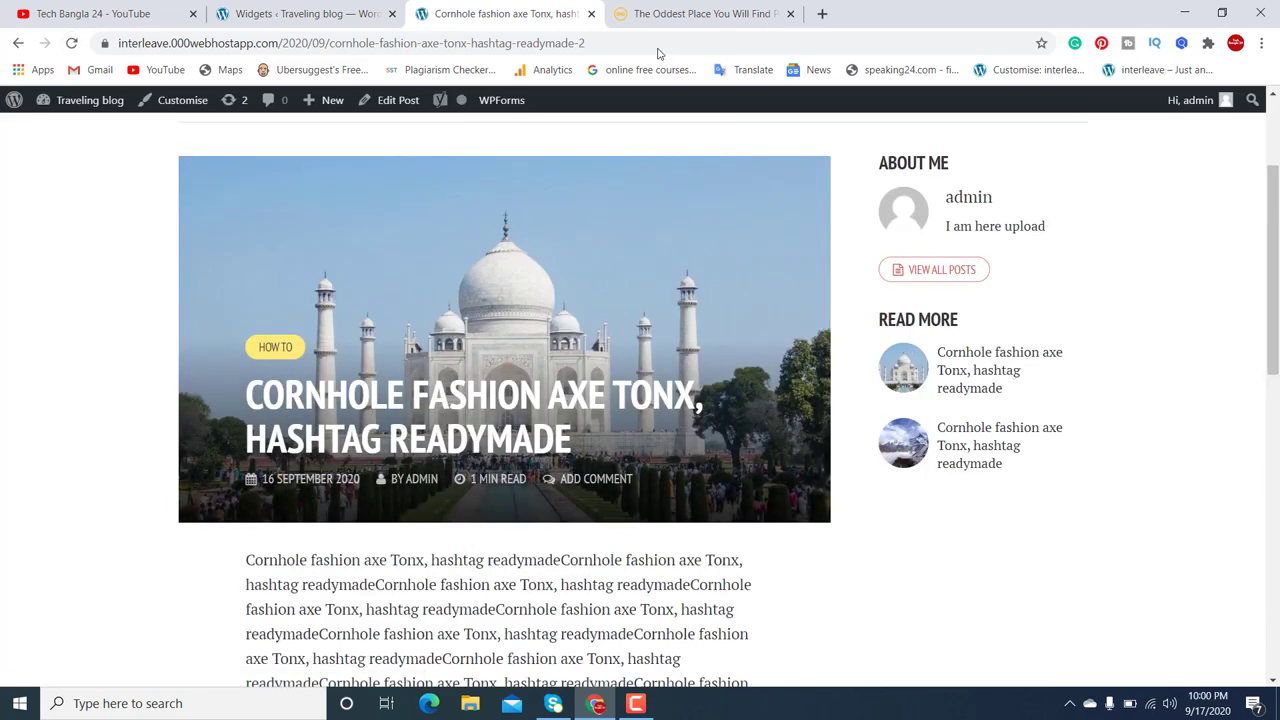
left_click(355, 12)
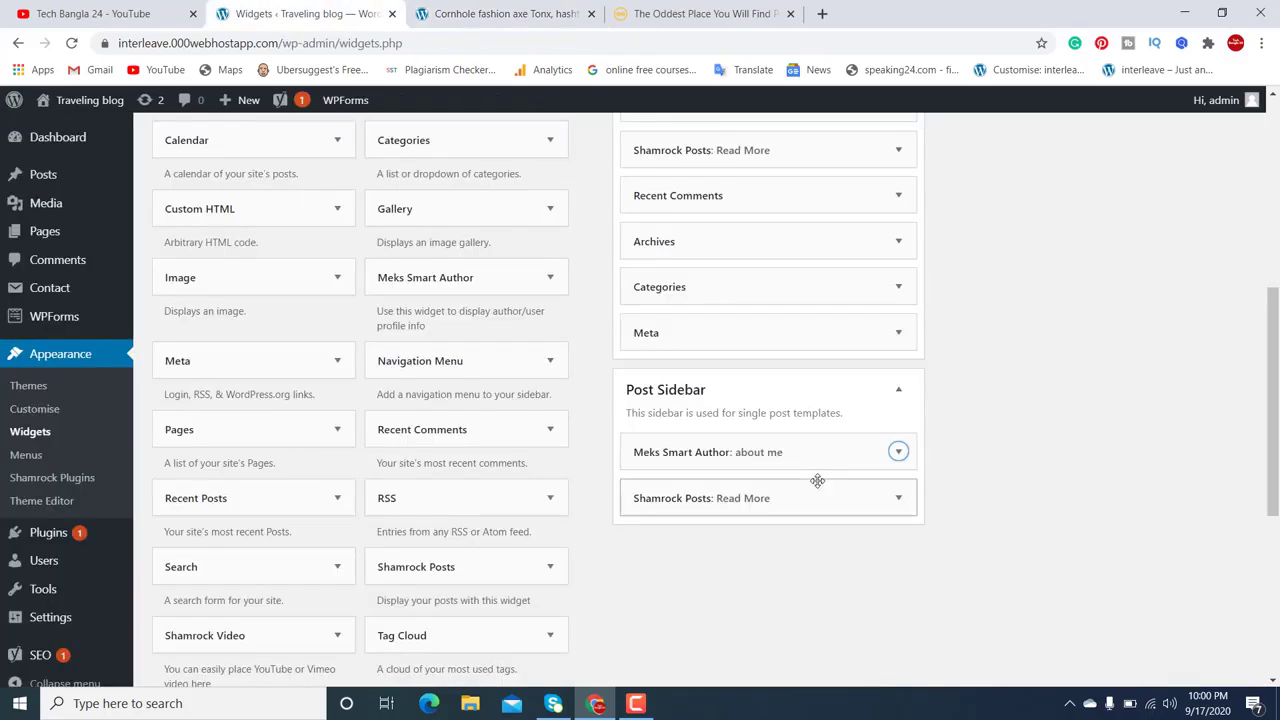
left_click_drag(765, 496, 767, 418)
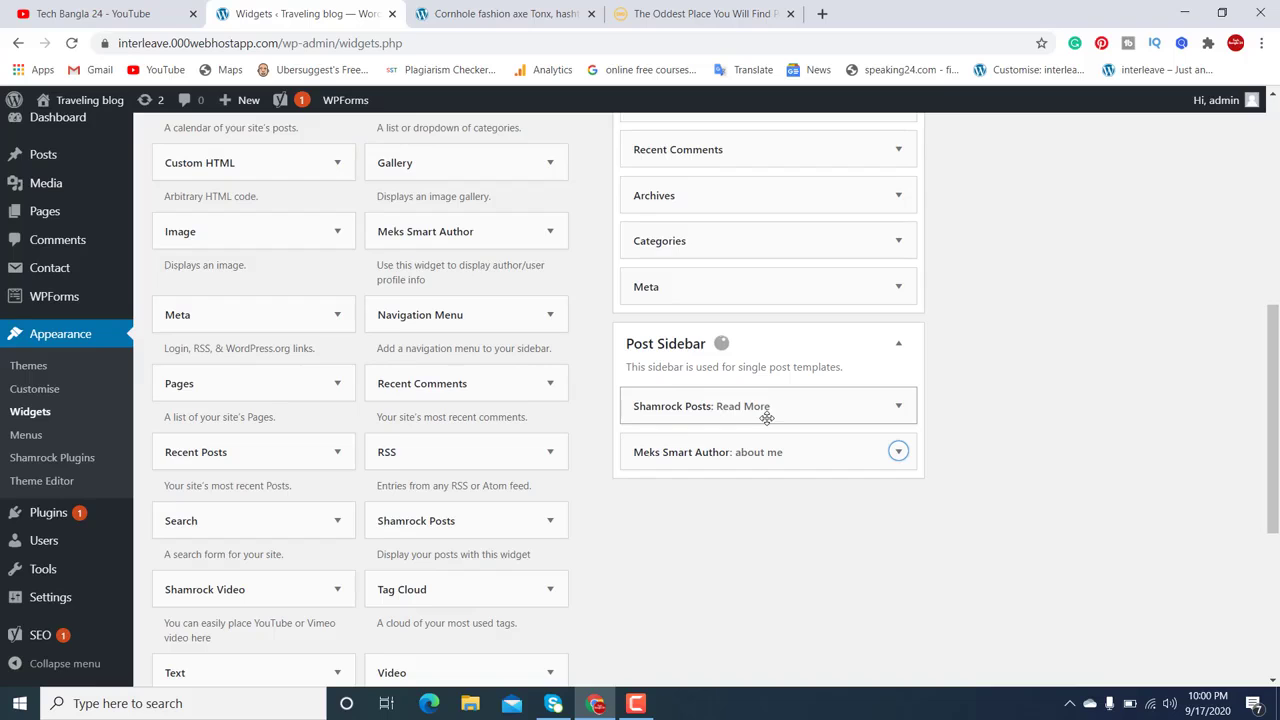
- Reload the post to check the order of its sidebar widgets, and open the blog's home page
left_click(522, 14)
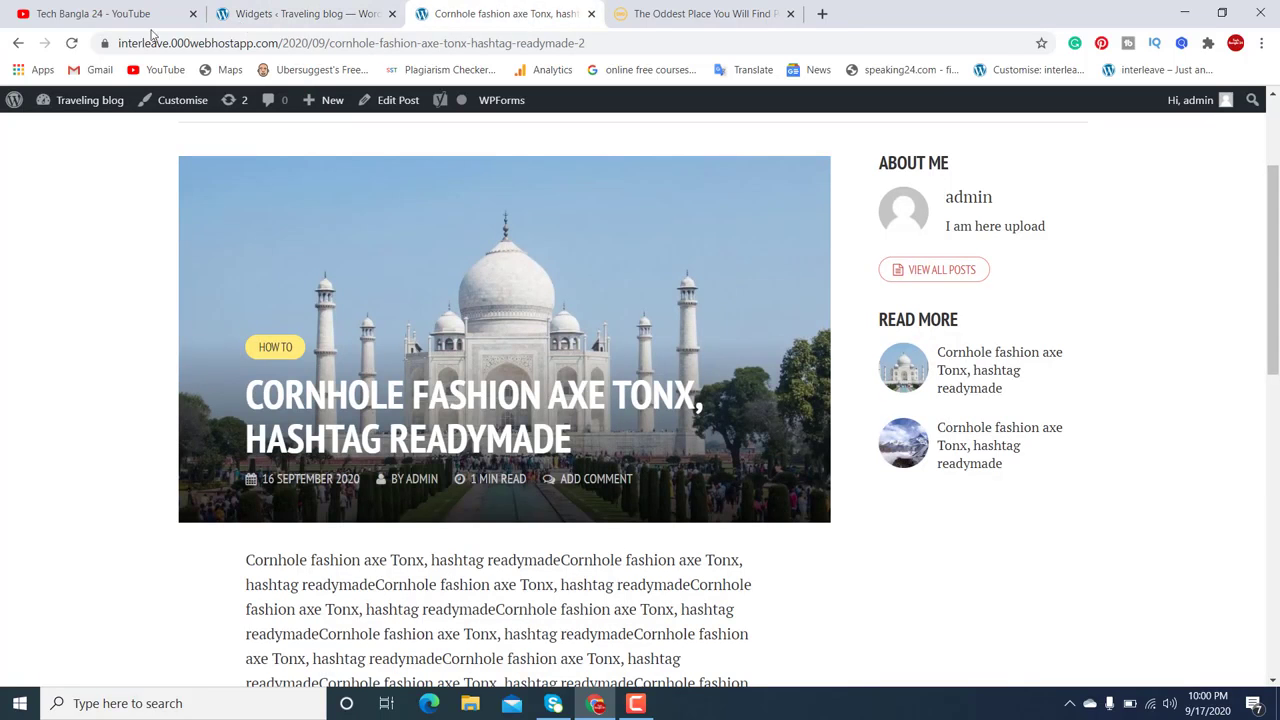
left_click(71, 43)
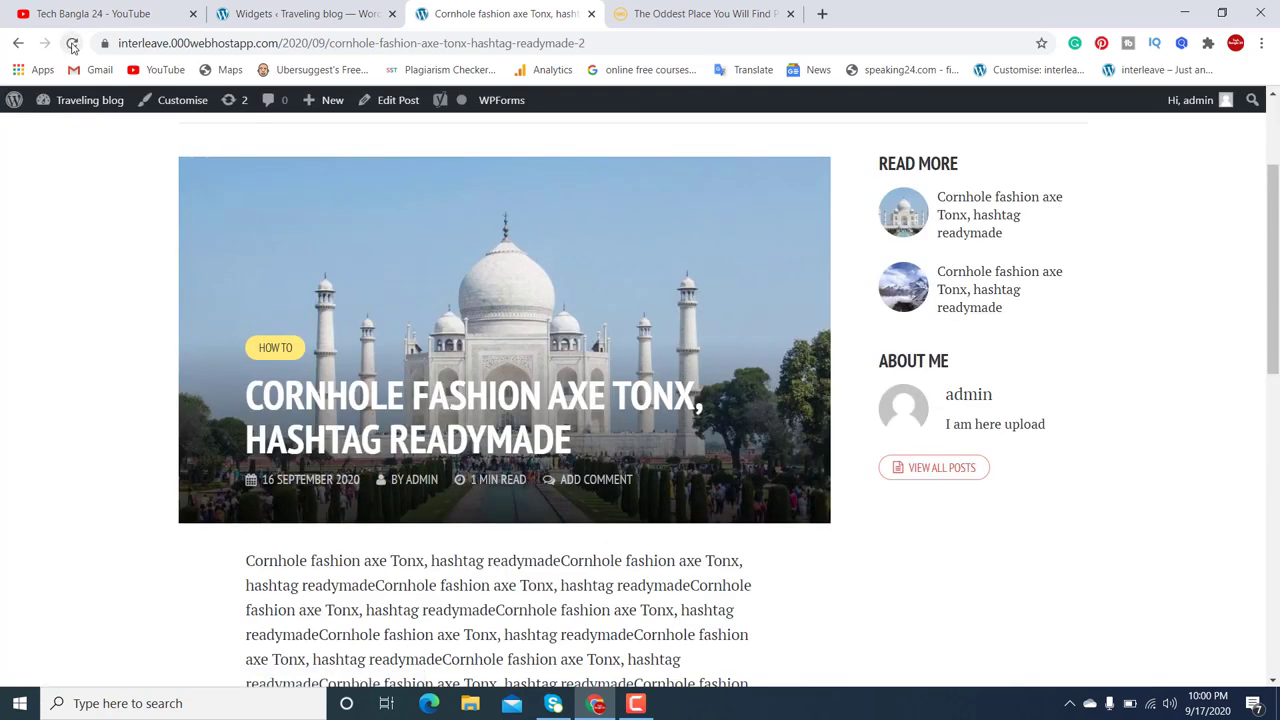
scroll(406, 283, "up", 2)
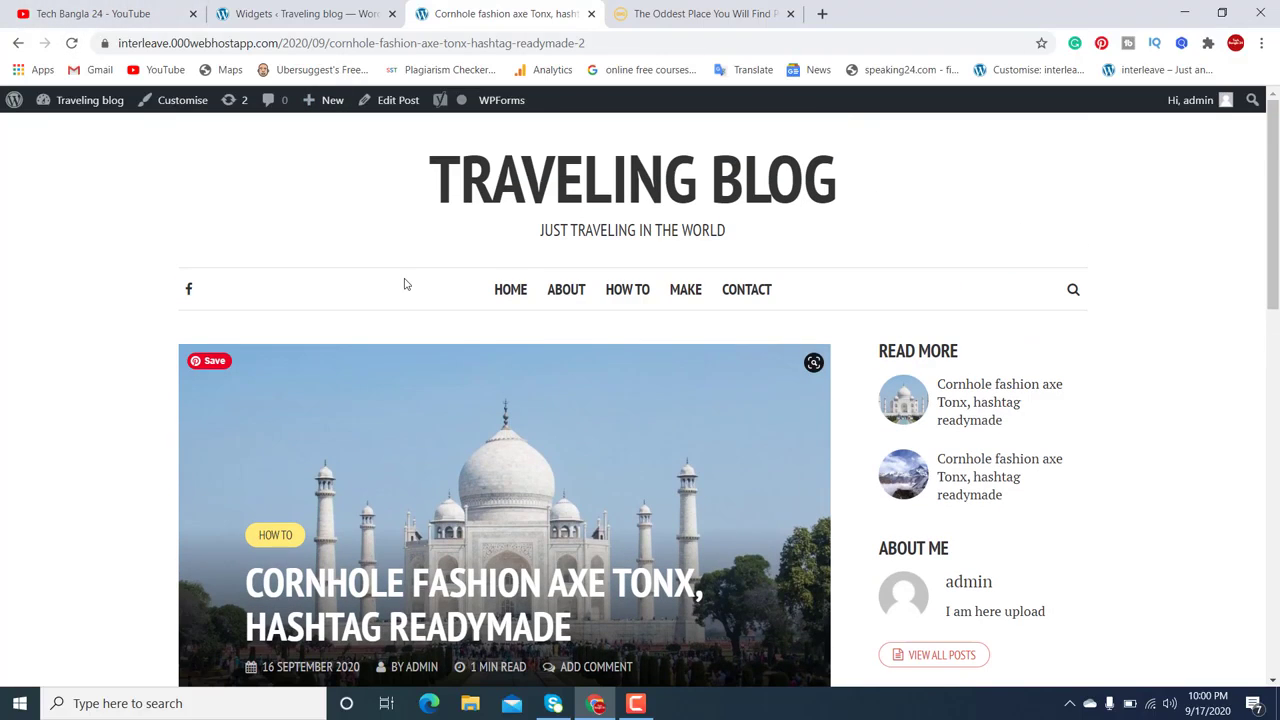
left_click(497, 295)
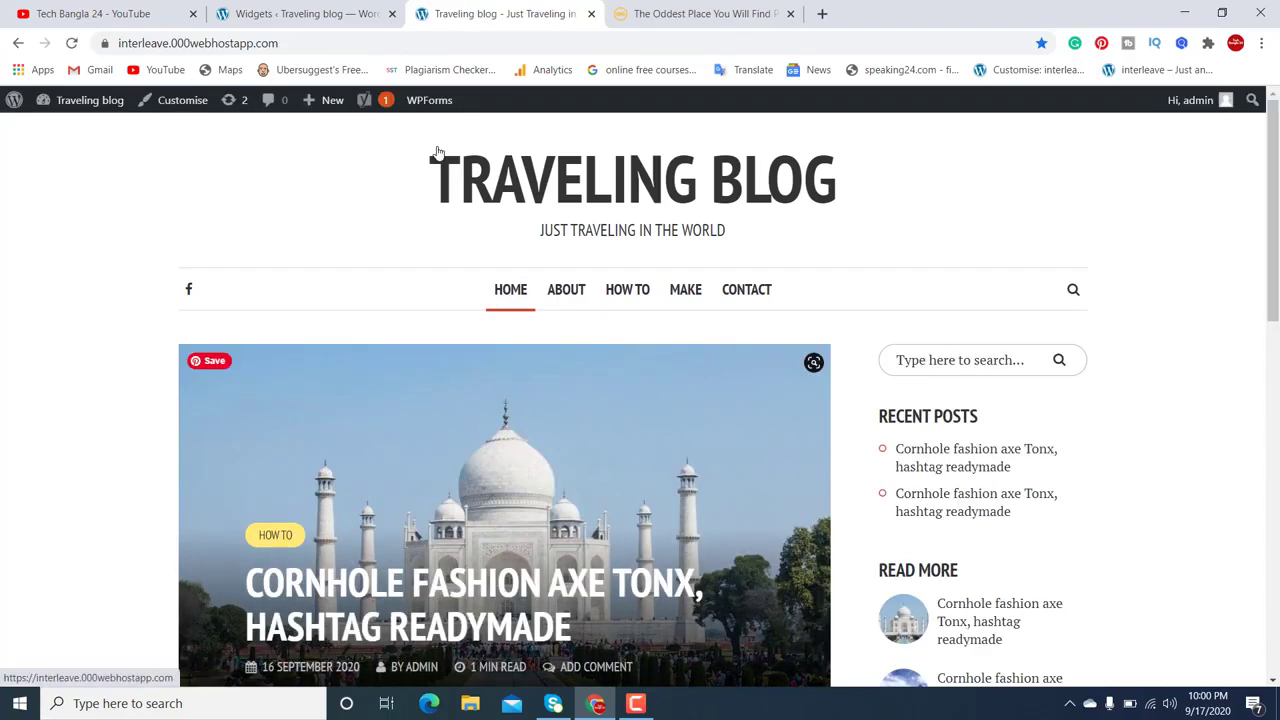
- Add a Shamrock Posts widget at the top of the Home Sidebar and review its options
left_click(281, 17)
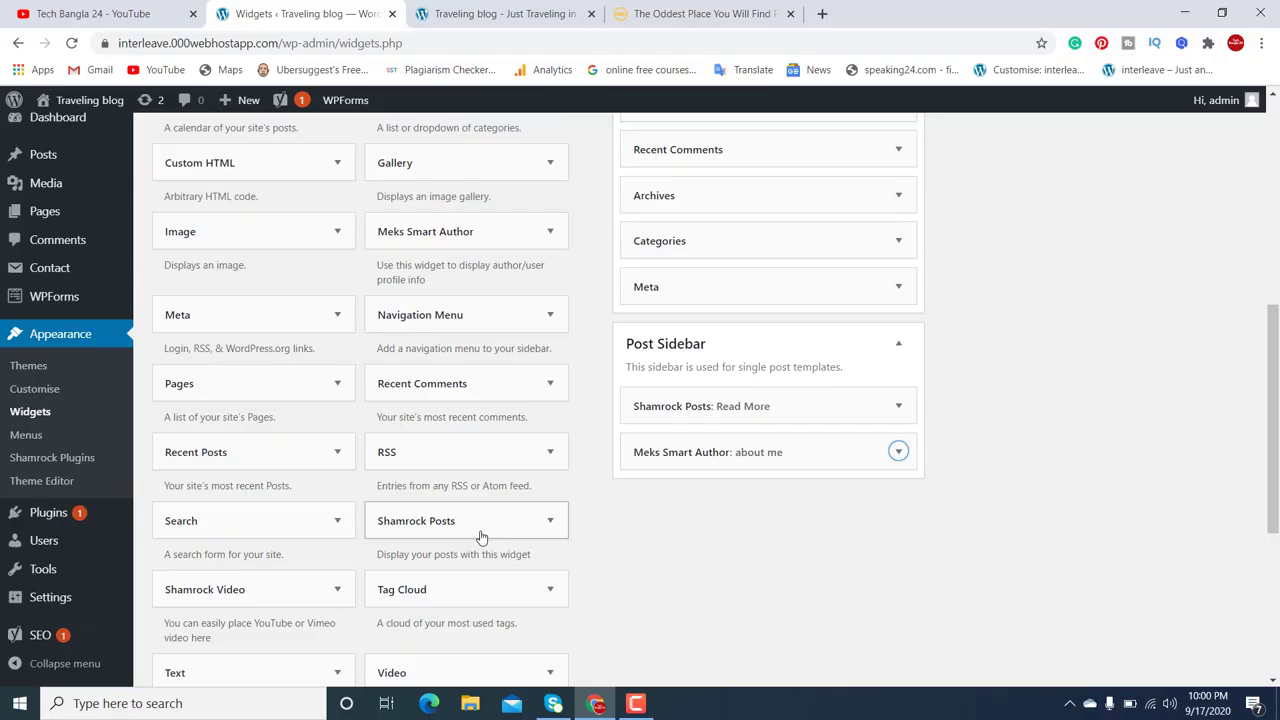
left_click_drag(486, 531, 748, 310)
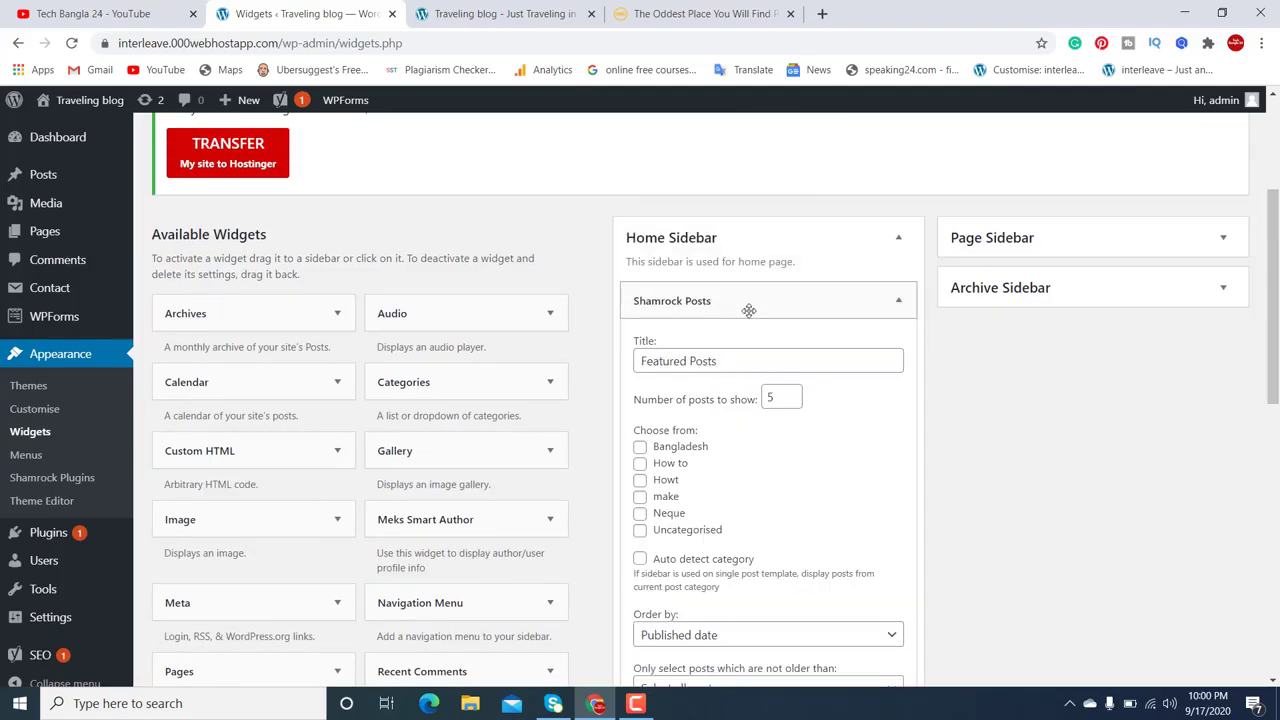
scroll(805, 519, "down", 4)
scroll(806, 521, "up", 2)
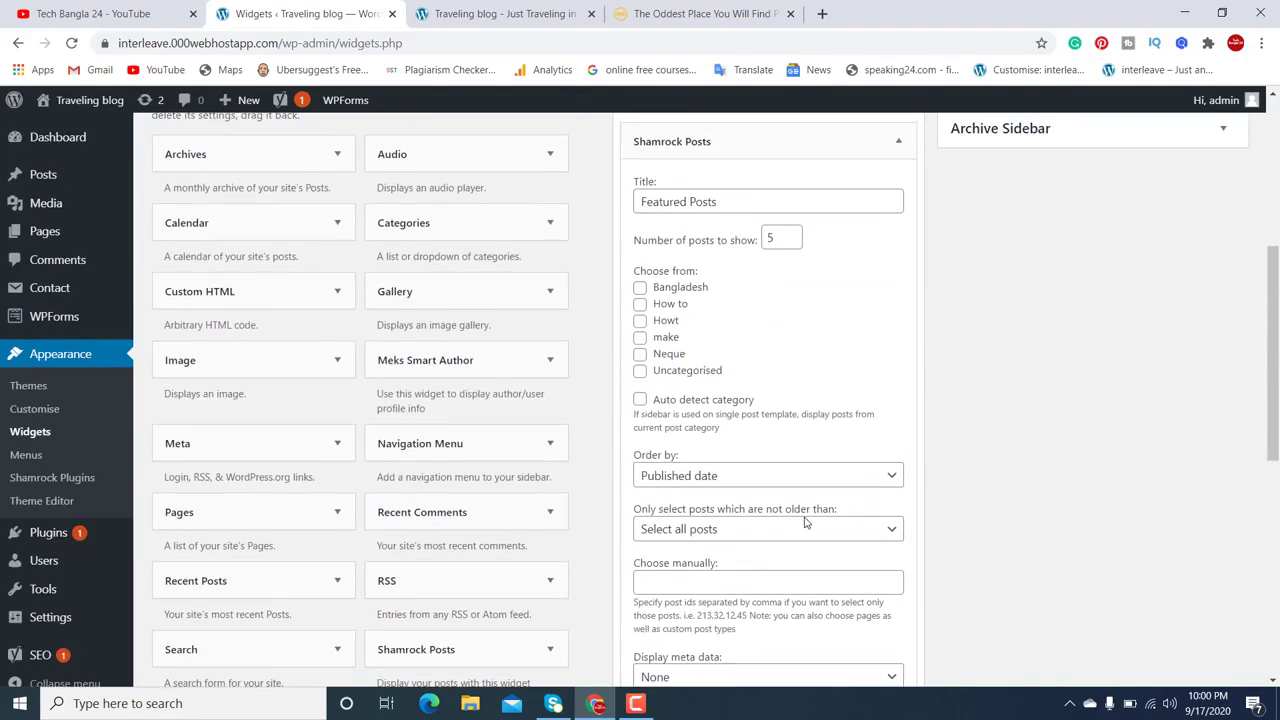
- Compare the Home Sidebar widgets with the sidebar on the Shamrock demo's home page, and collapse the Shamrock Posts widget's settings
scroll(805, 521, "up", 1)
scroll(806, 521, "down", 5)
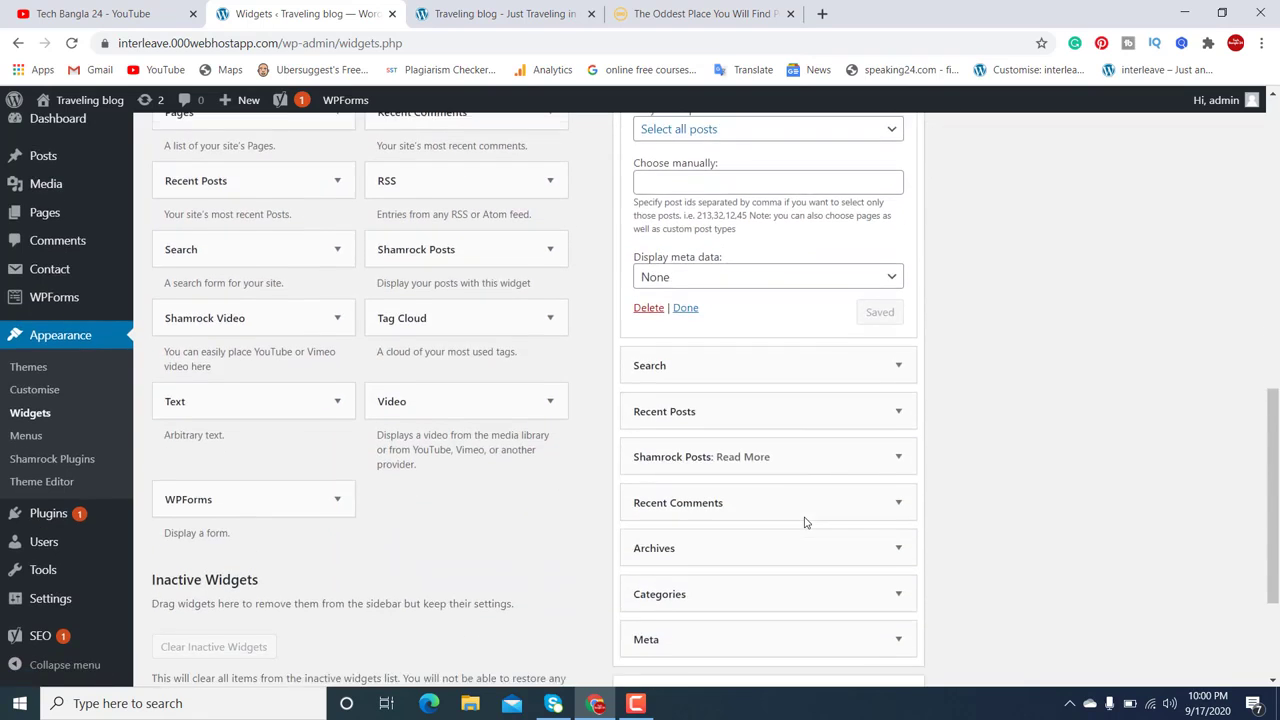
left_click(698, 14)
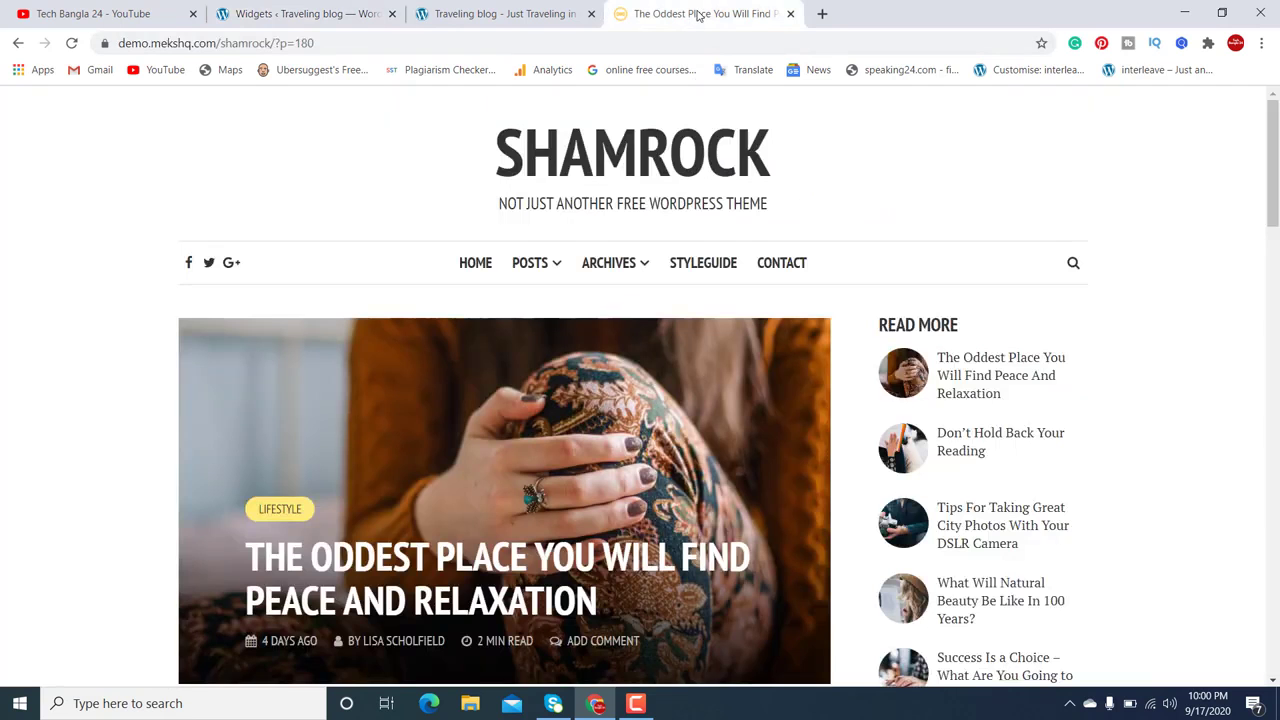
left_click(486, 266)
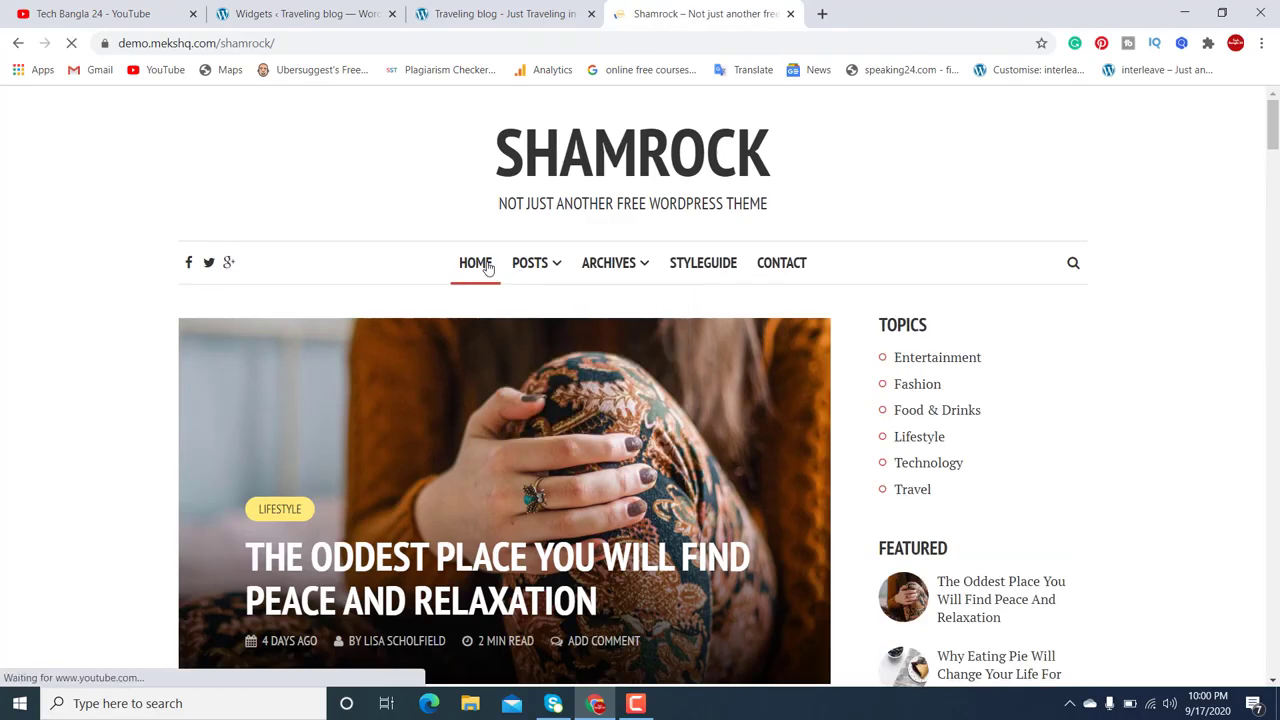
scroll(1110, 487, "down", 2)
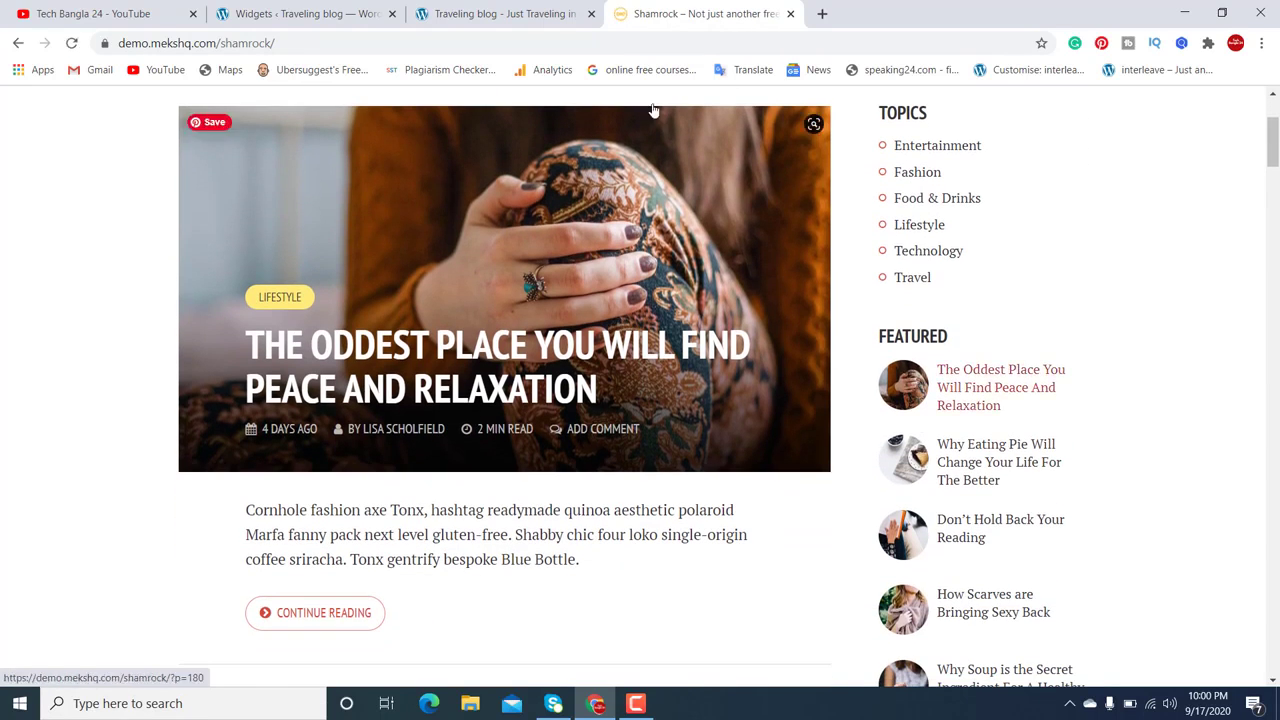
left_click(300, 14)
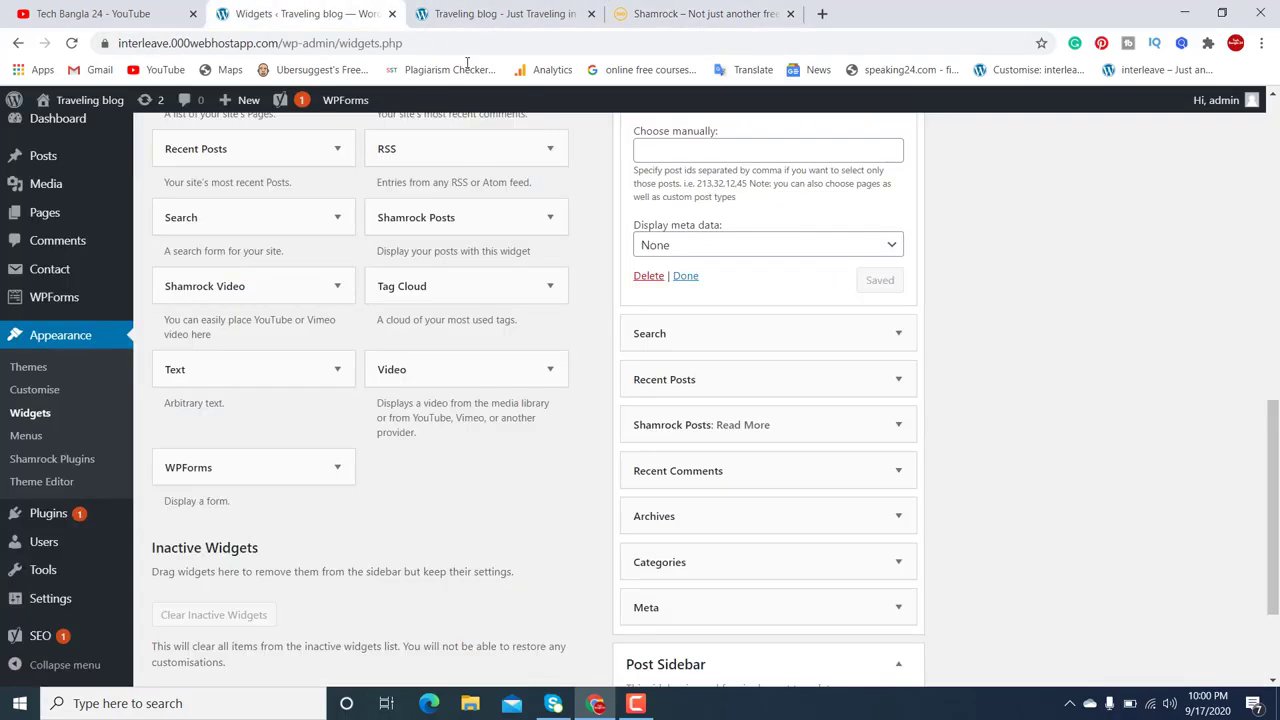
left_click(686, 276)
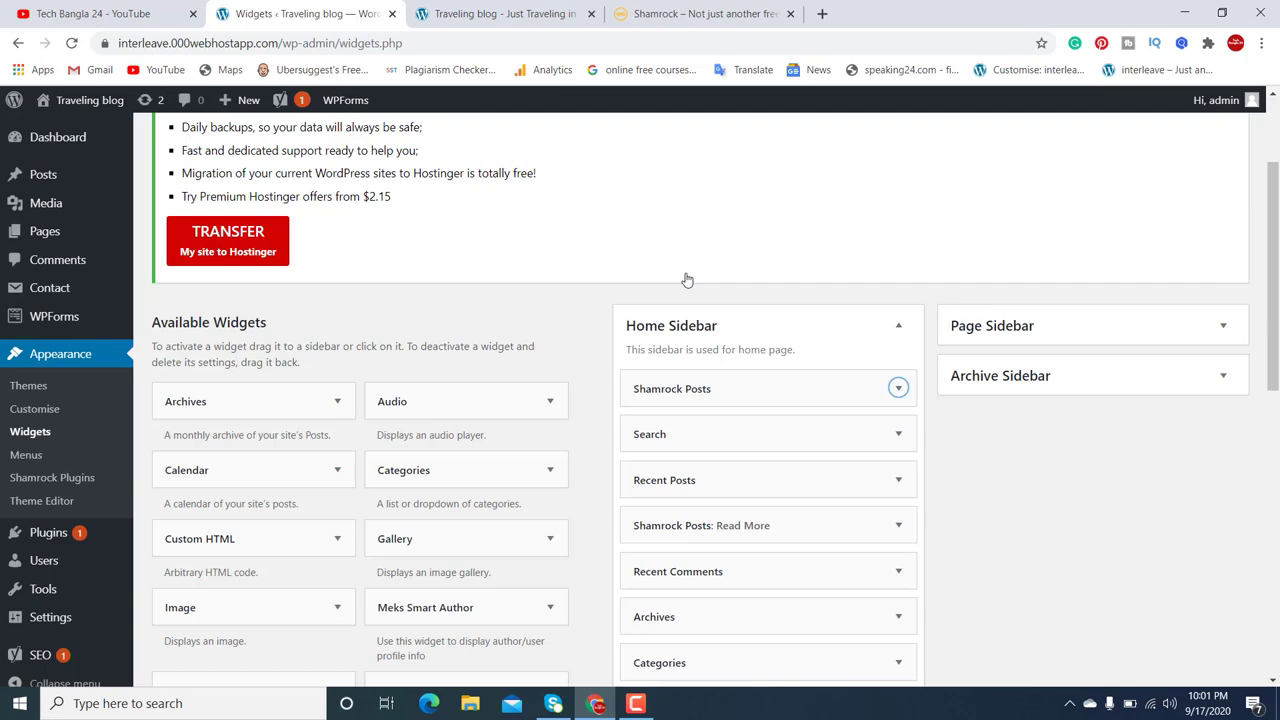
- Reload the Traveling blog's home page and check its sidebar from Featured Posts down to Meta
left_click(489, 12)
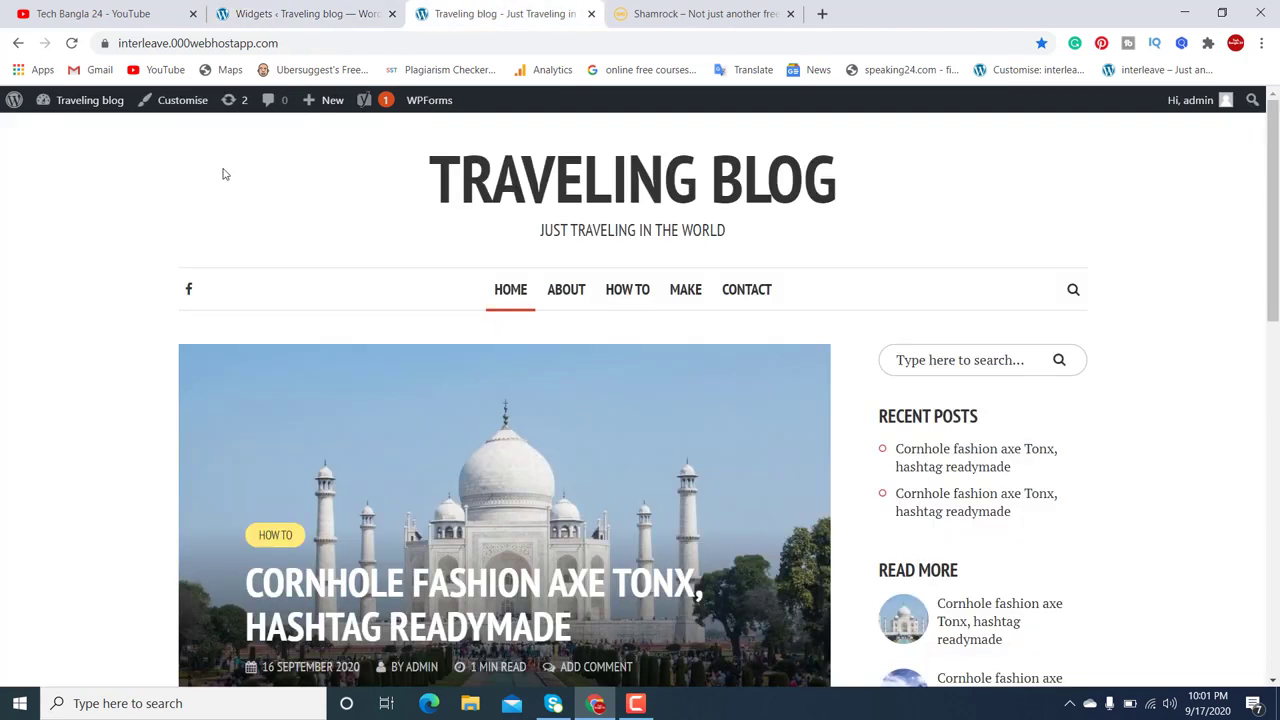
left_click(72, 43)
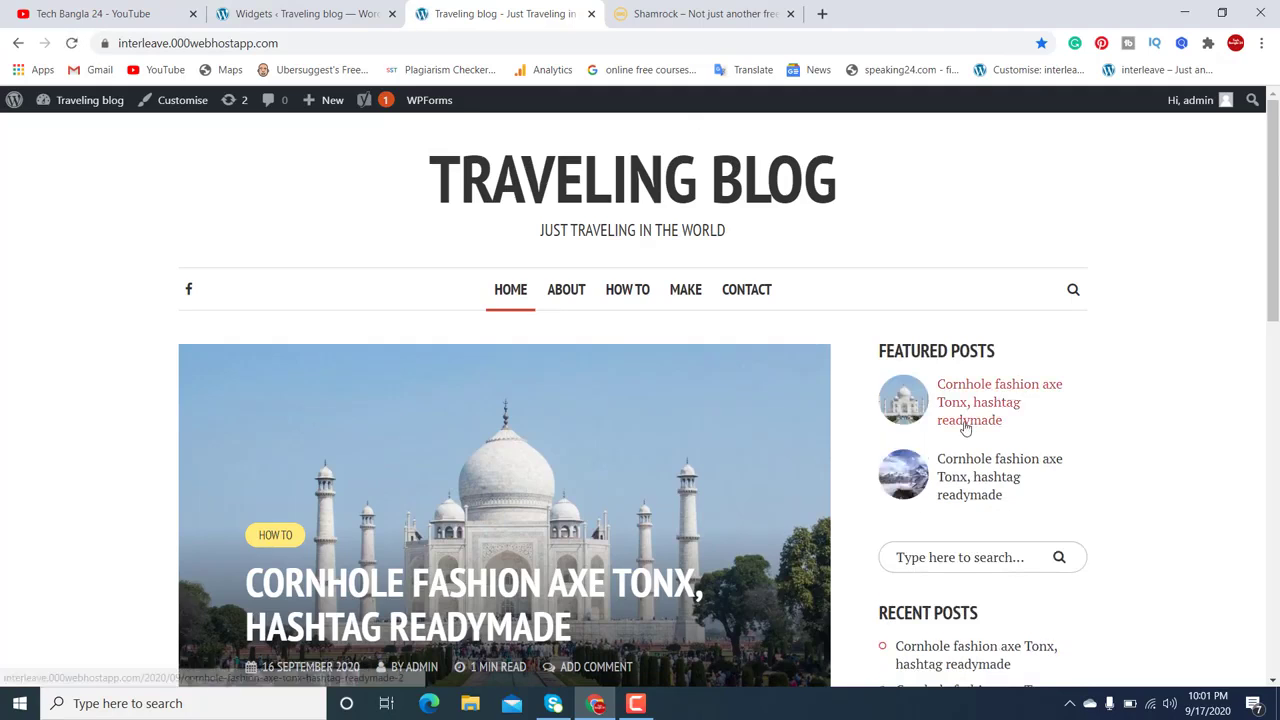
scroll(964, 425, "down", 1)
scroll(1019, 482, "down", 3)
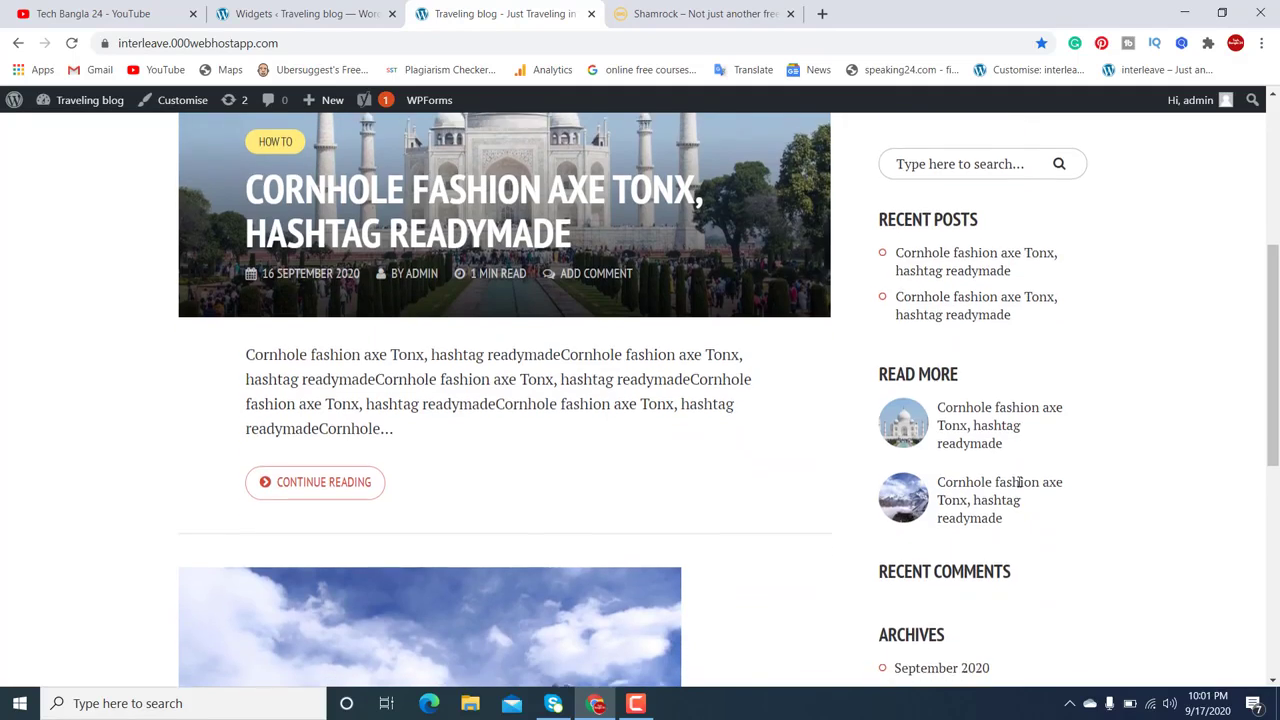
scroll(945, 418, "up", 4)
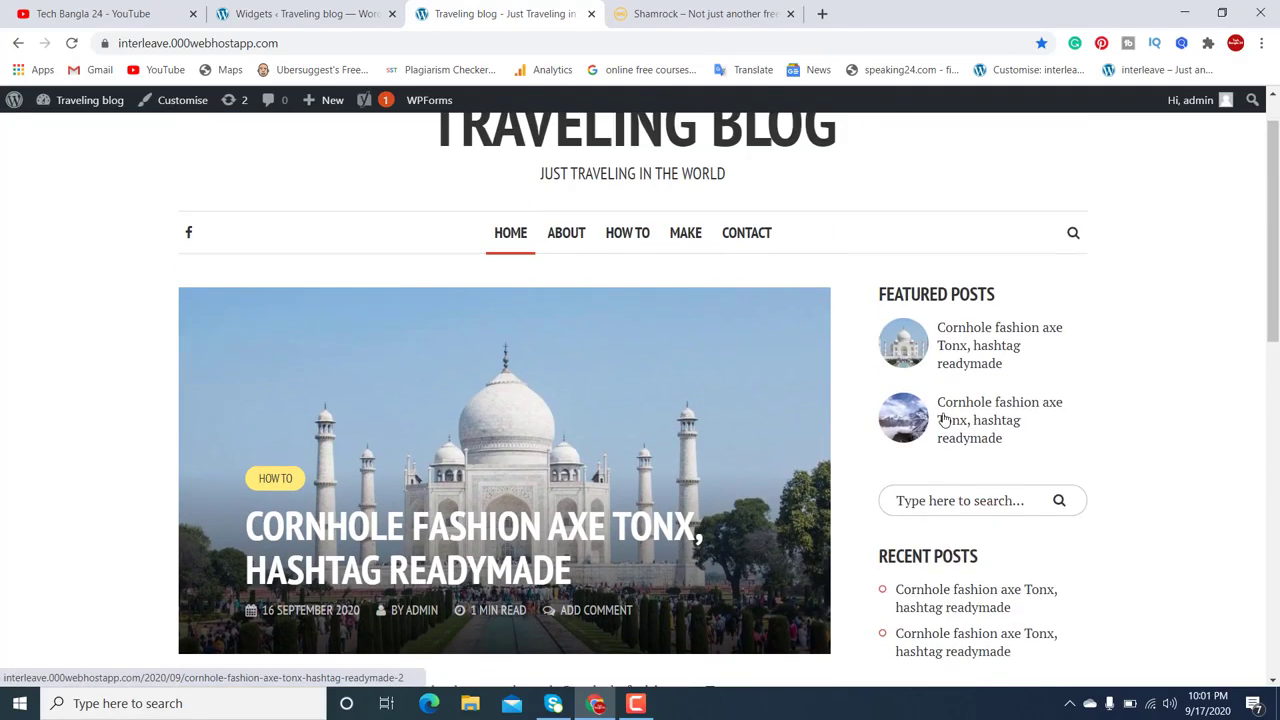
scroll(945, 420, "down", 6)
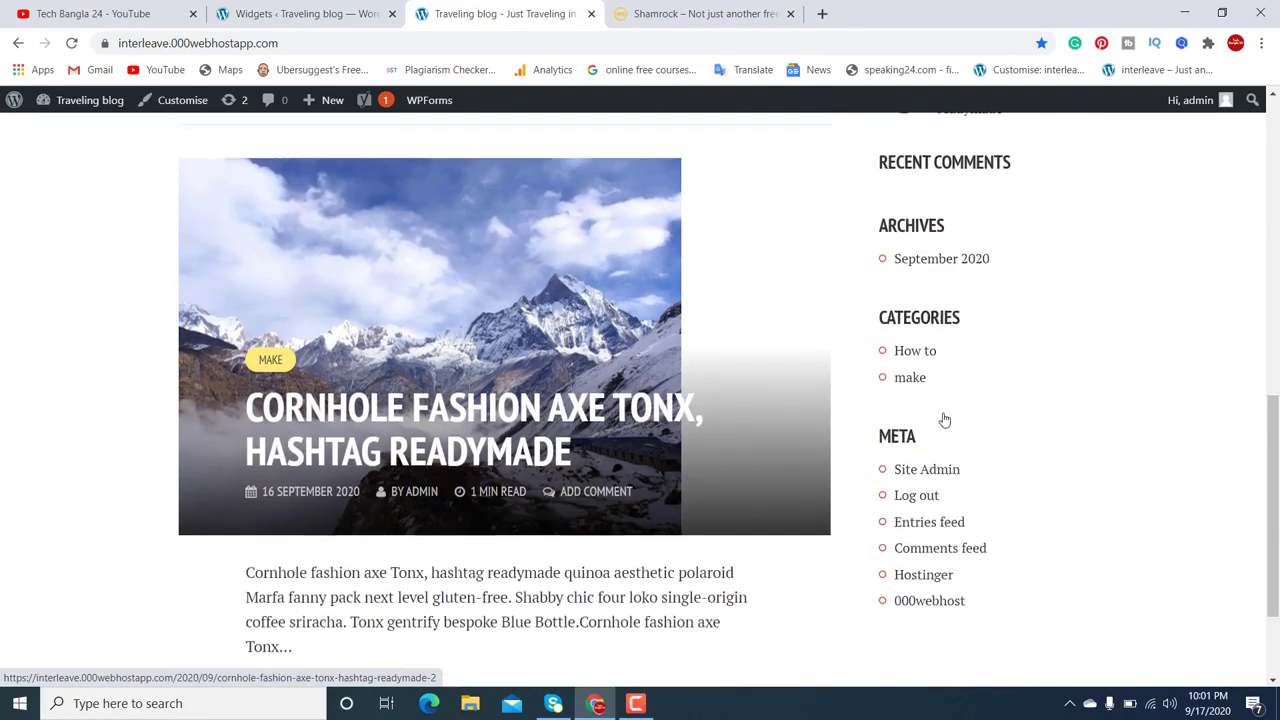
scroll(945, 420, "down", 2)
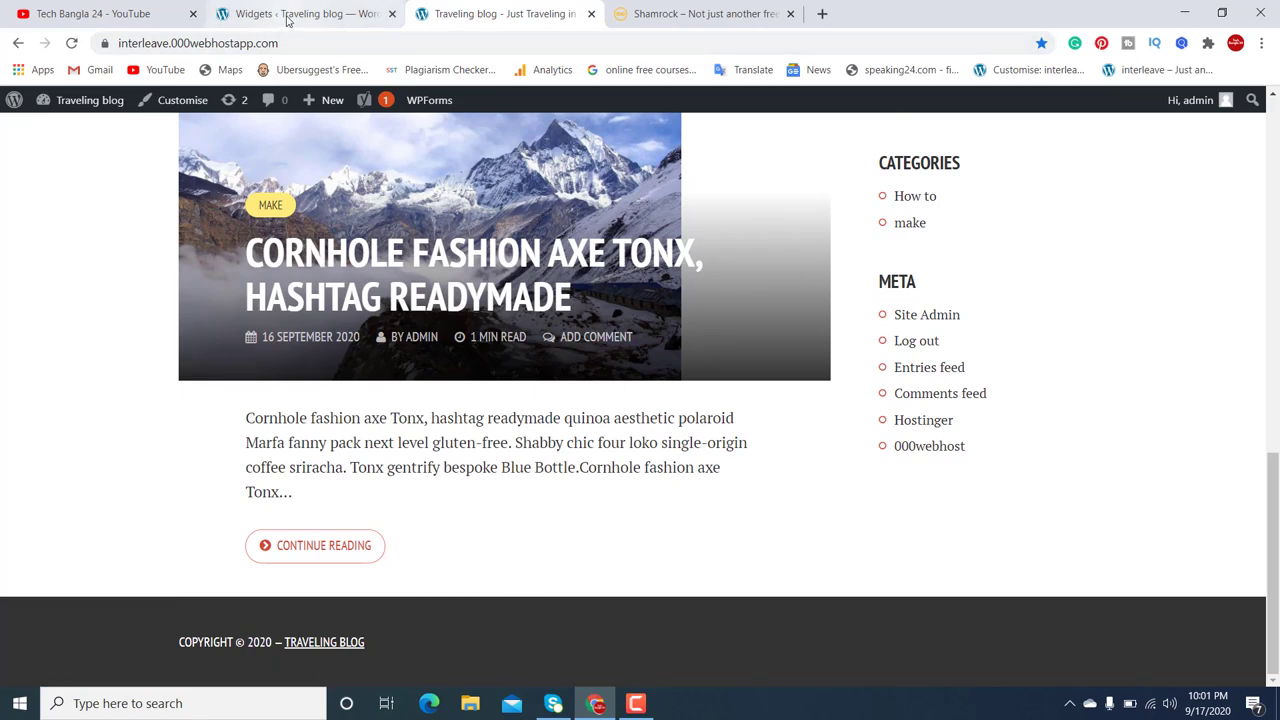
- Look at the dropdown under Posts in the Shamrock demo's navigation, and return to the Traveling blog's home page
left_click(288, 19)
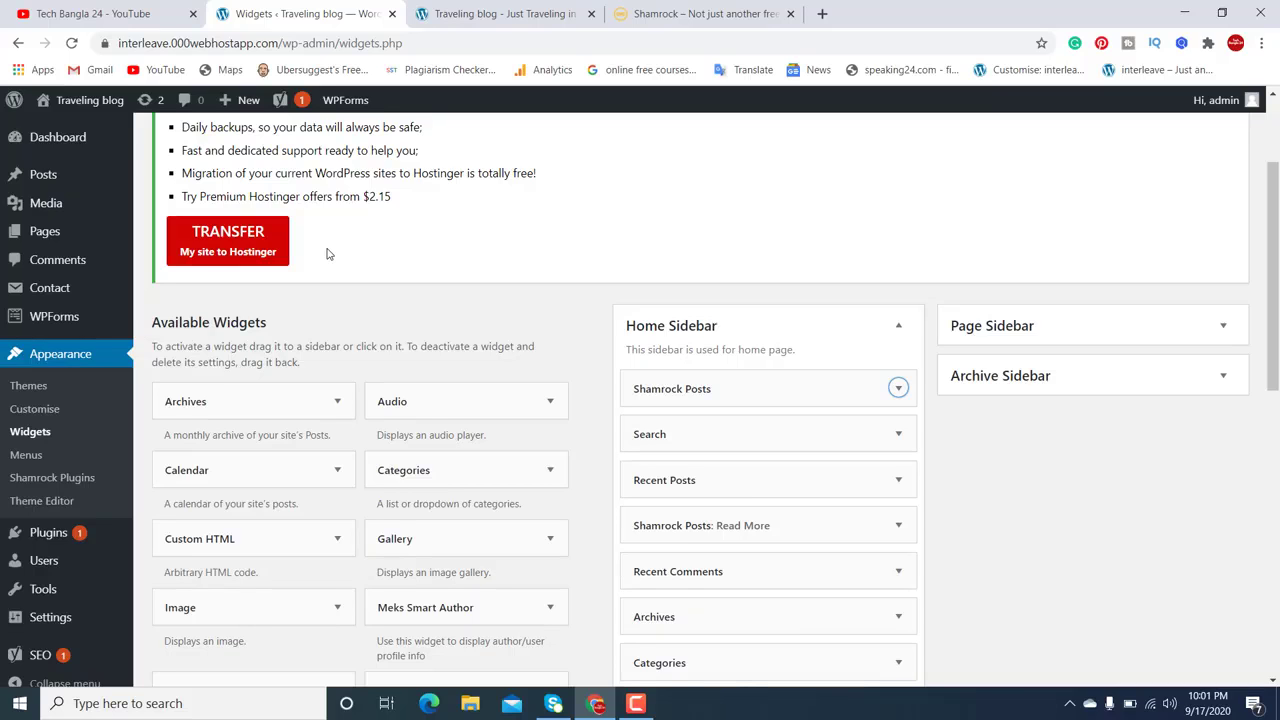
left_click(672, 14)
scroll(618, 187, "up", 2)
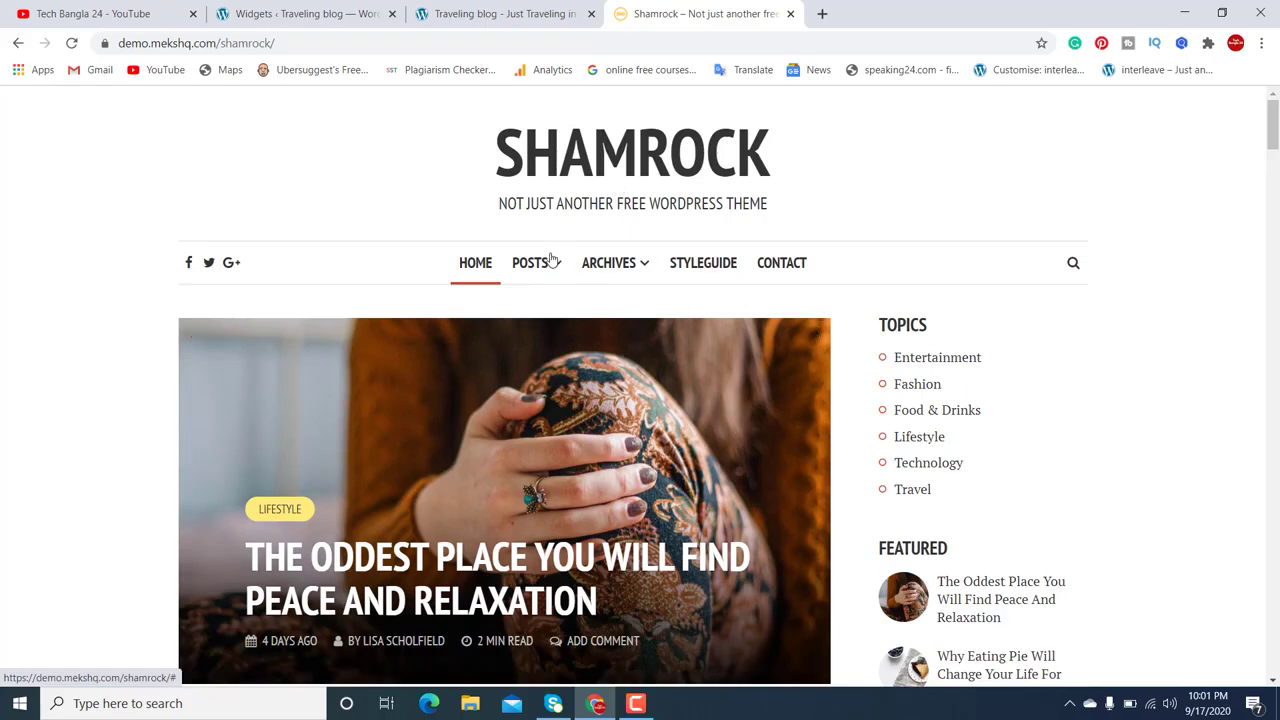
mouse_move(550, 262)
left_click(518, 14)
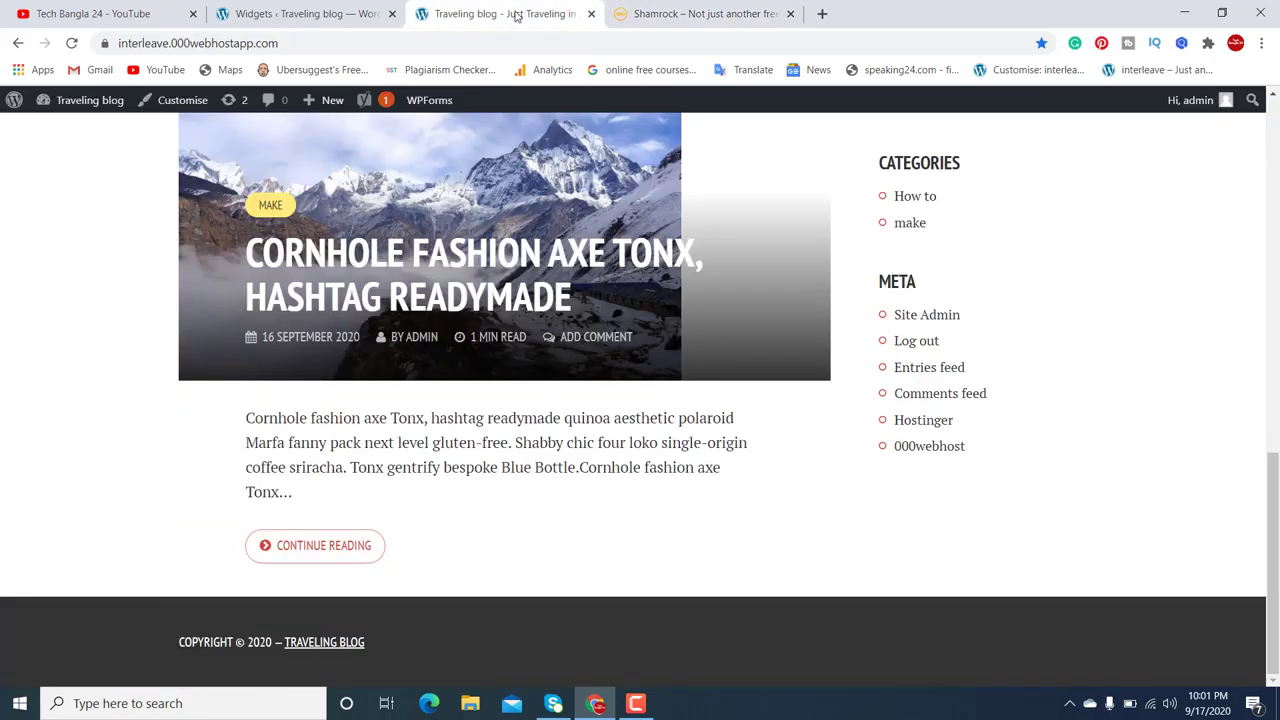
- Customise menu1 by nesting the make category under How to, publish the change, and check the How to dropdown in the preview
left_click(185, 112)
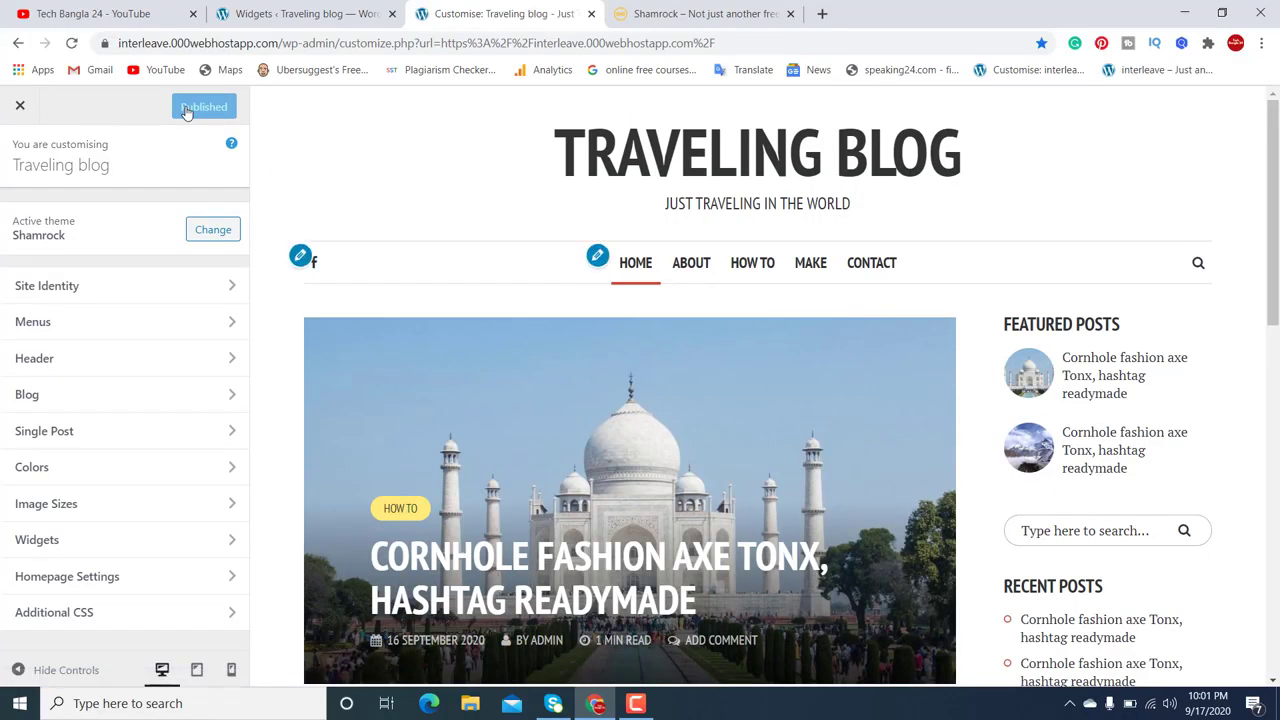
left_click(162, 328)
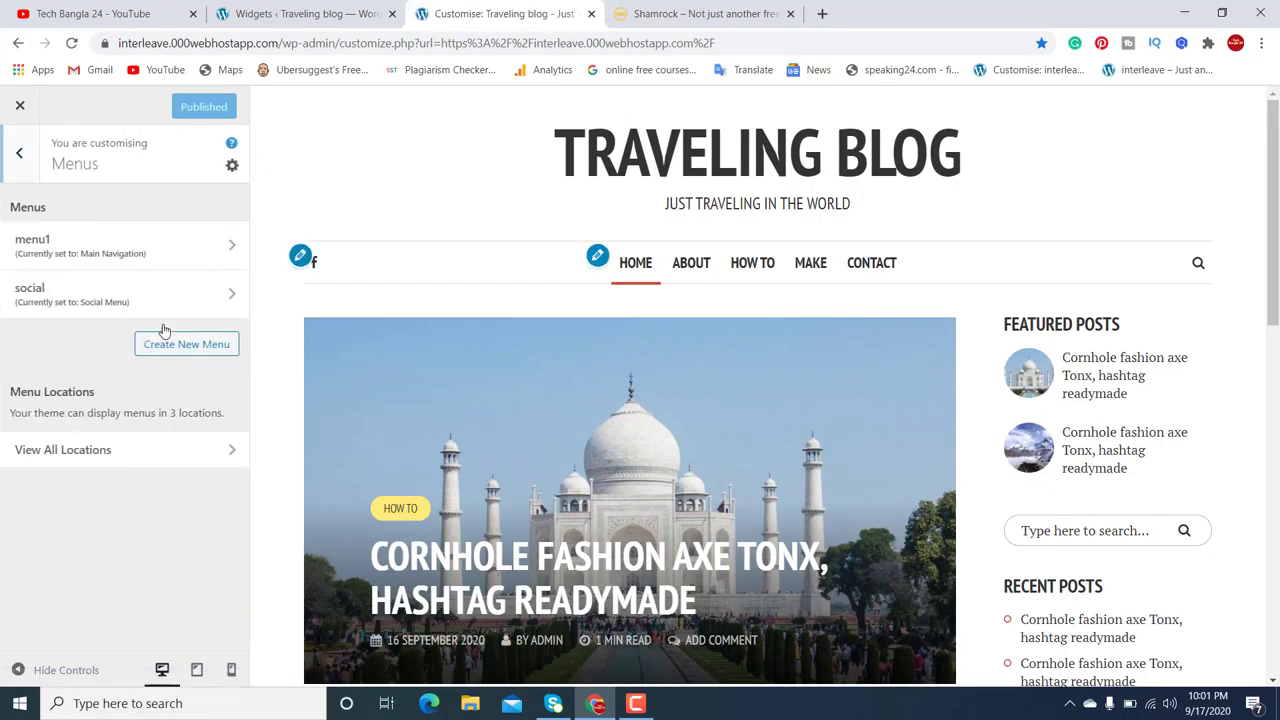
left_click(152, 255)
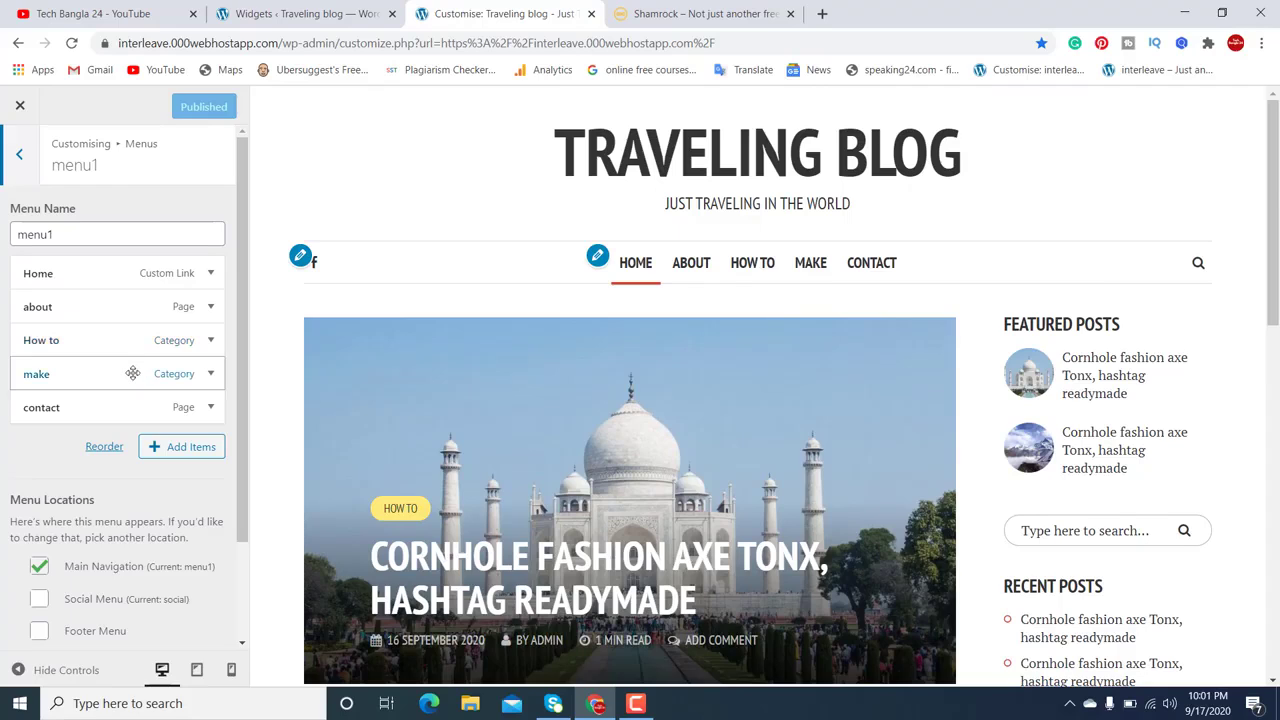
left_click_drag(133, 373, 158, 375)
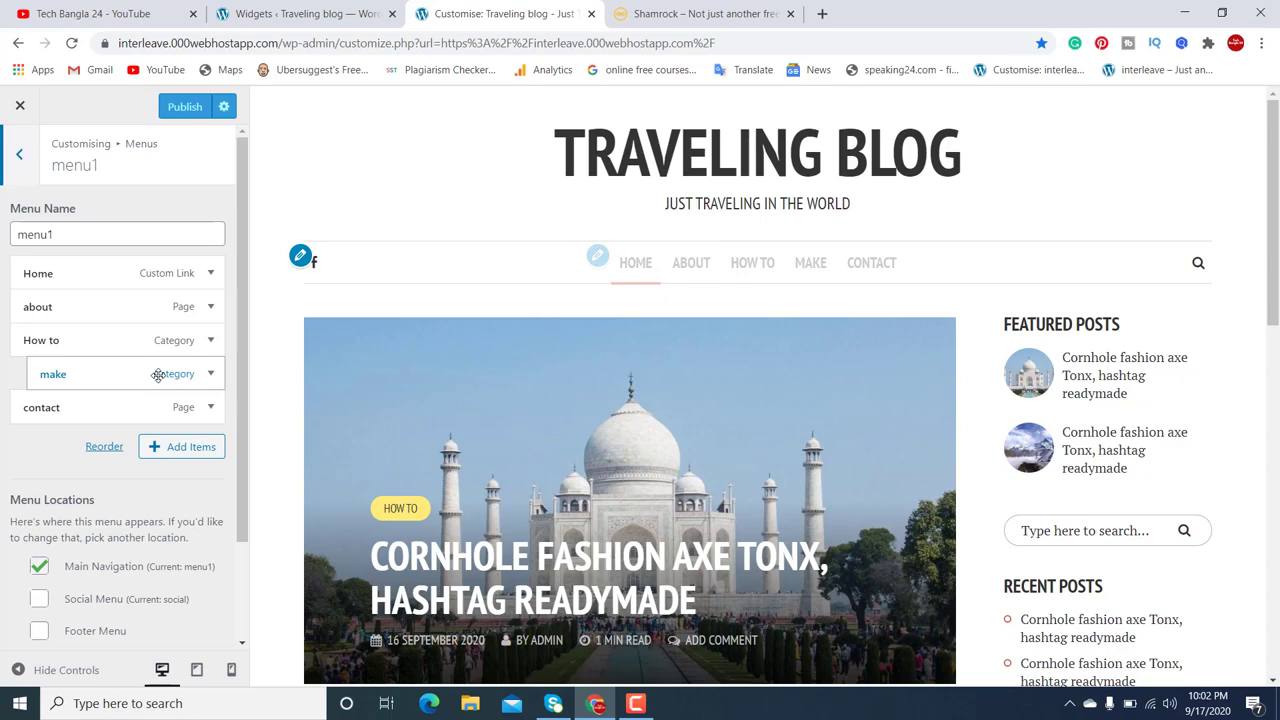
left_click(180, 108)
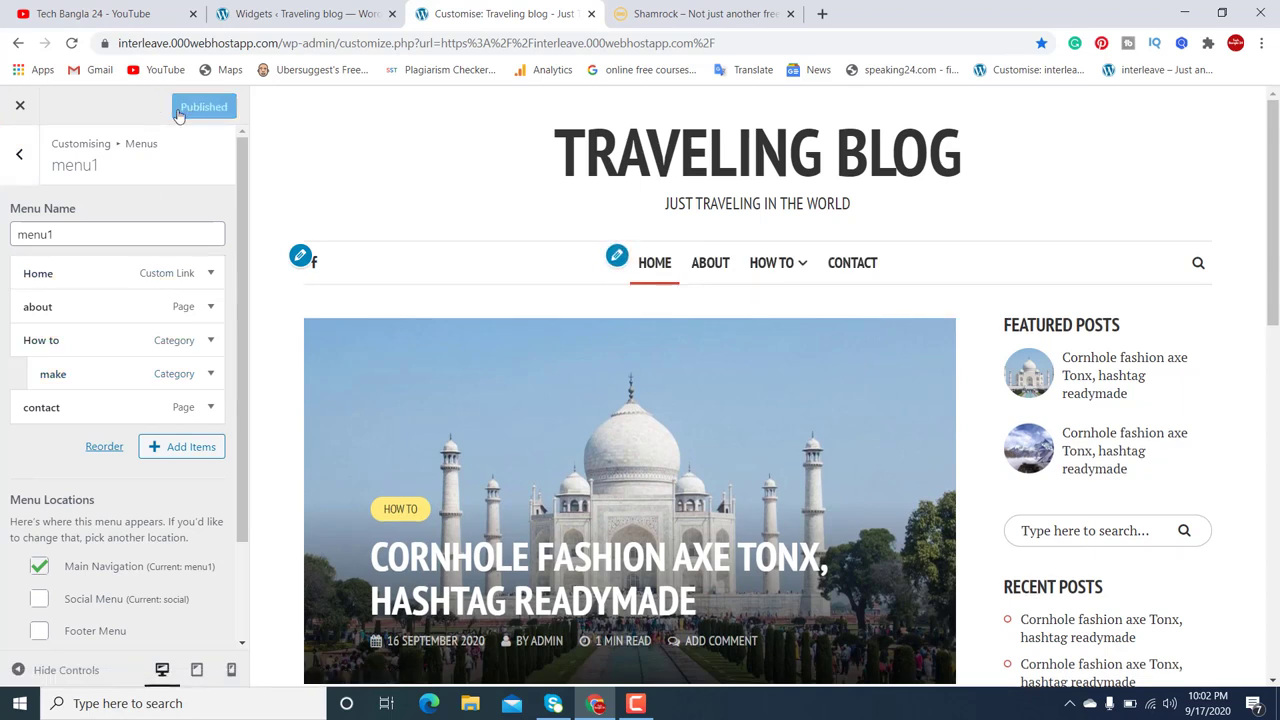
mouse_move(779, 270)
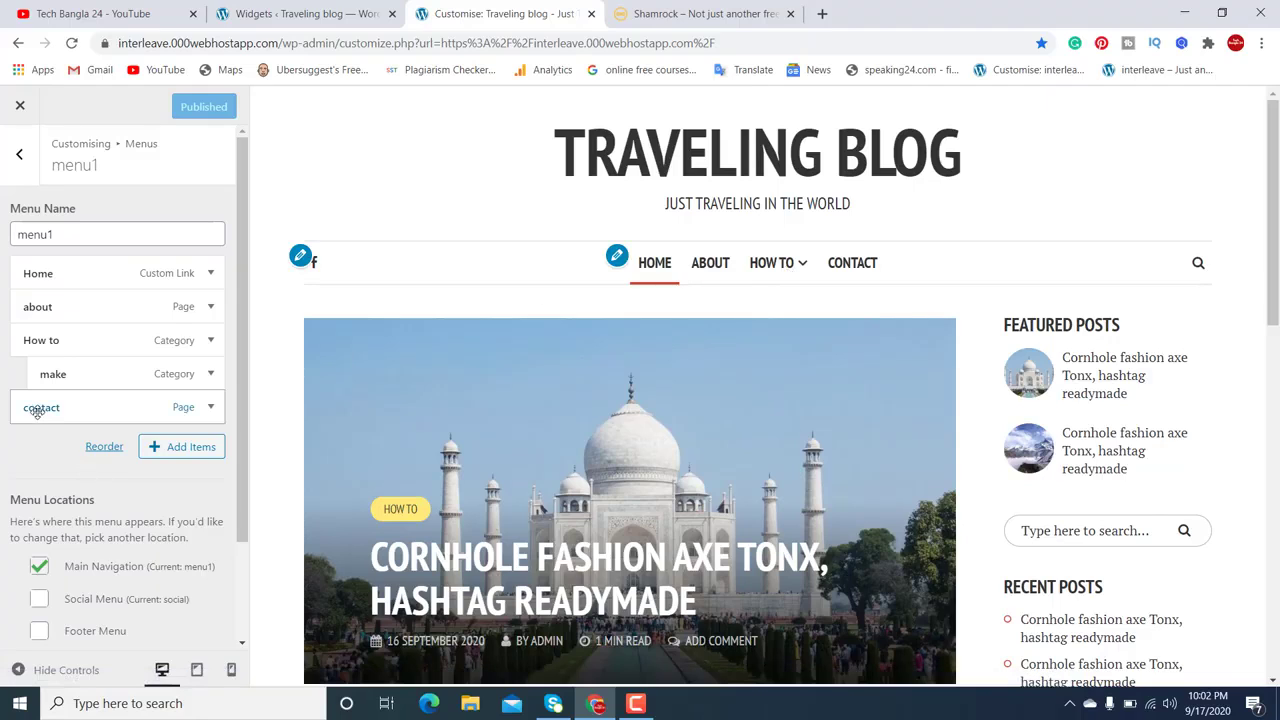
- Nest the contact page under How to in menu1 as well, publish it, and check the dropdown in the preview
left_click_drag(37, 412, 57, 413)
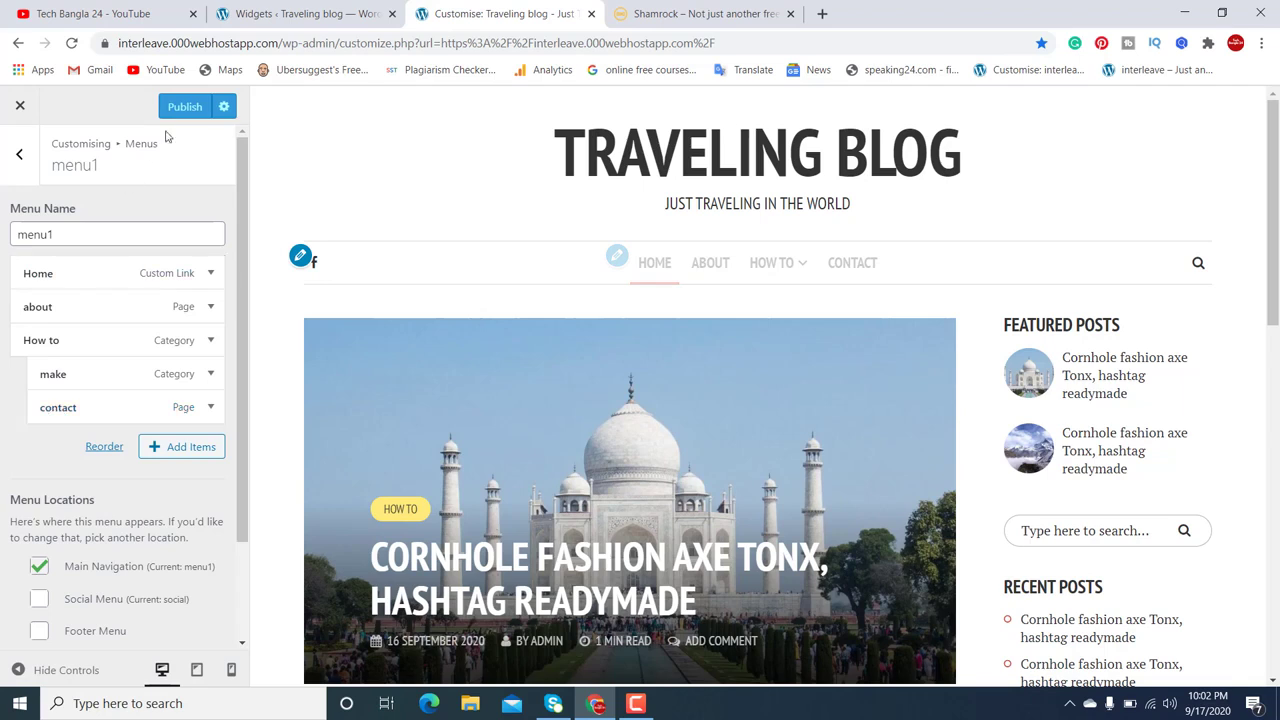
left_click(188, 104)
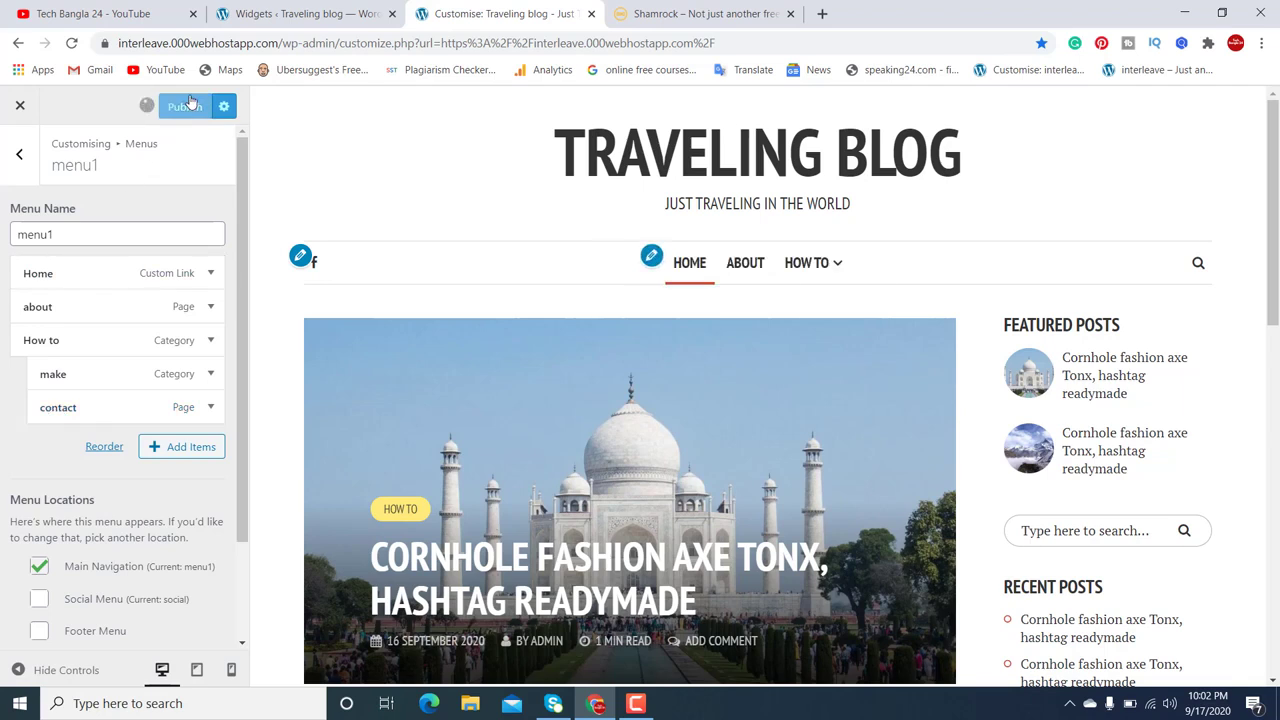
mouse_move(820, 270)
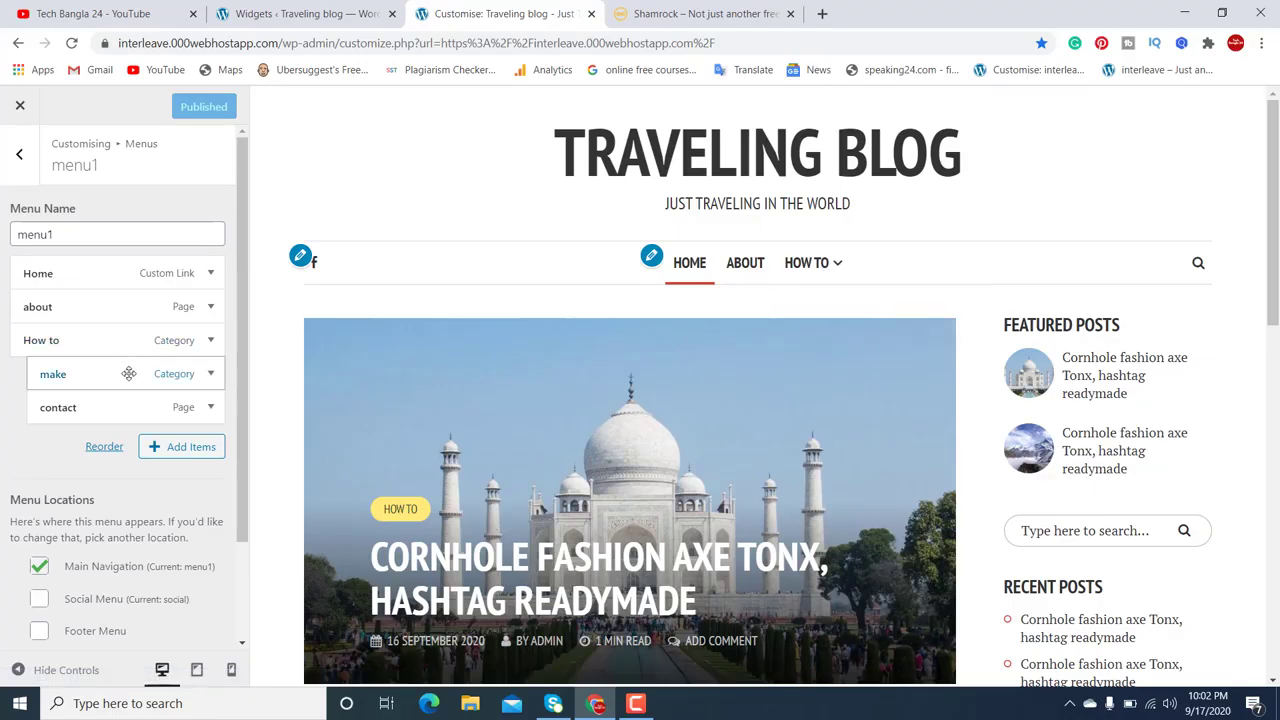
- Move contact and make back to the top level of menu1, publish the menu, and return to the Widgets page
left_click_drag(127, 374, 58, 412)
left_click(58, 410)
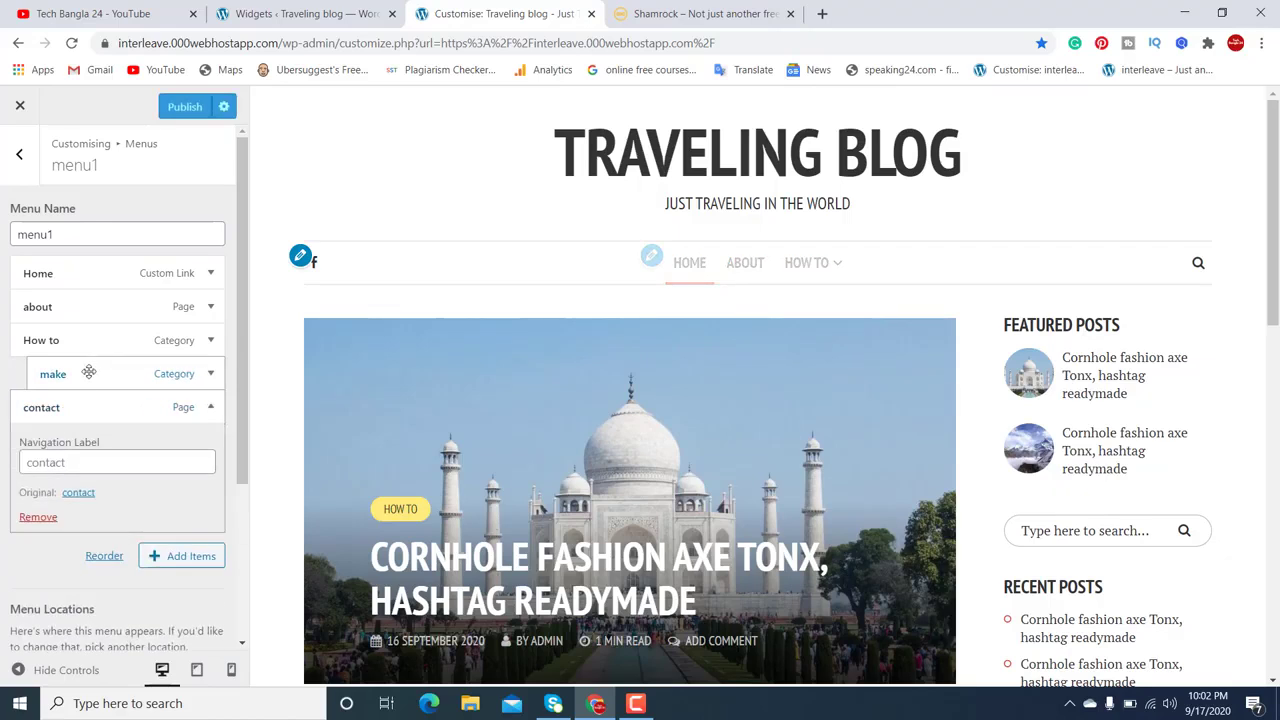
left_click_drag(89, 369, 63, 369)
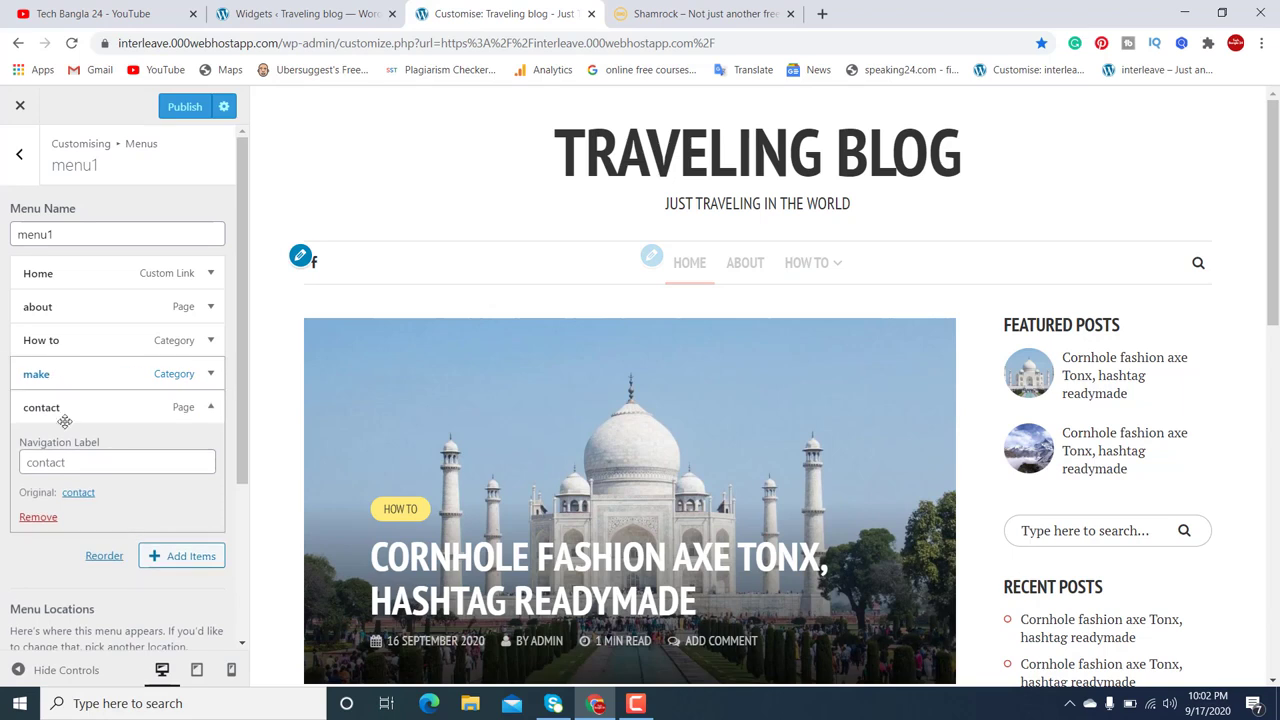
left_click_drag(64, 561, 187, 110)
left_click(185, 108)
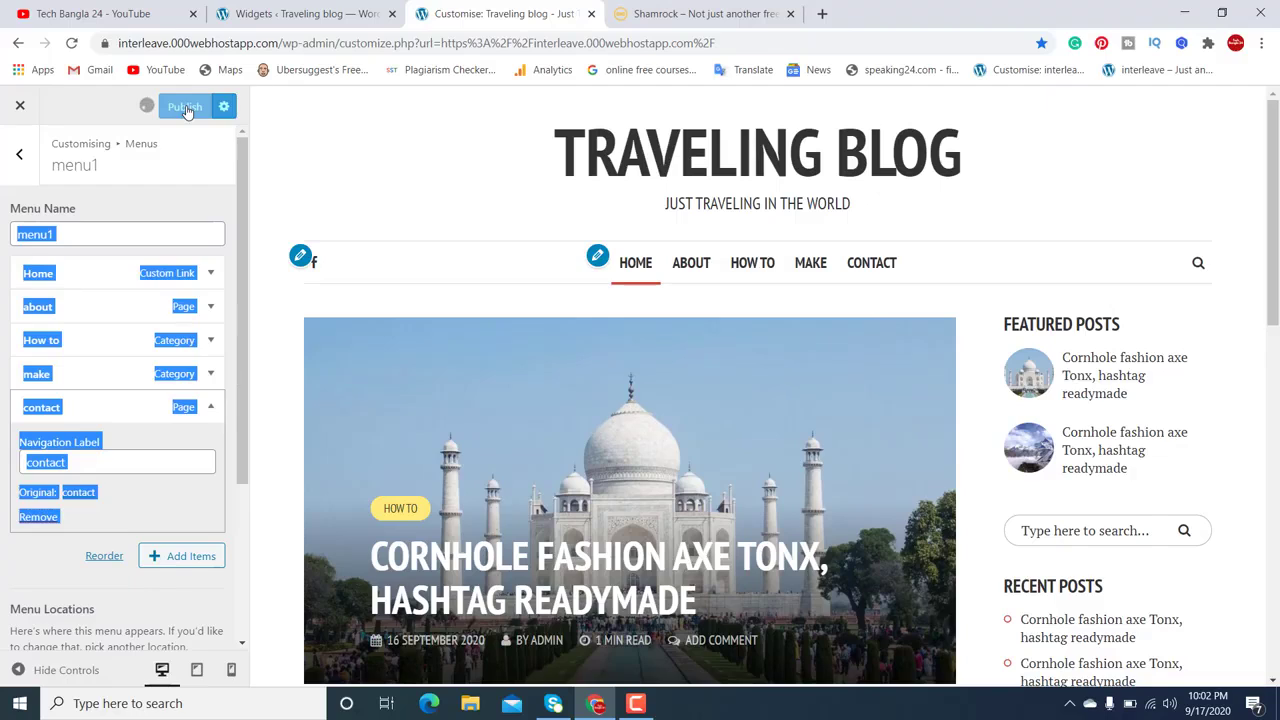
left_click(487, 169)
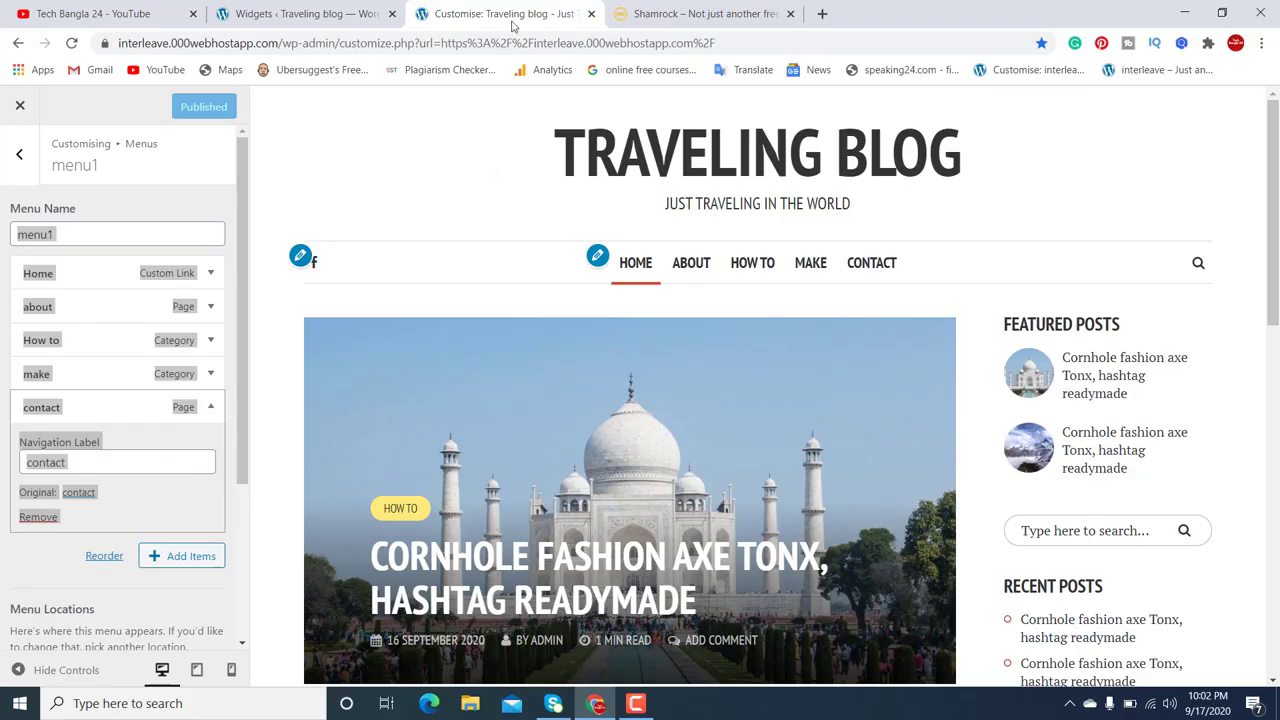
left_click(257, 15)
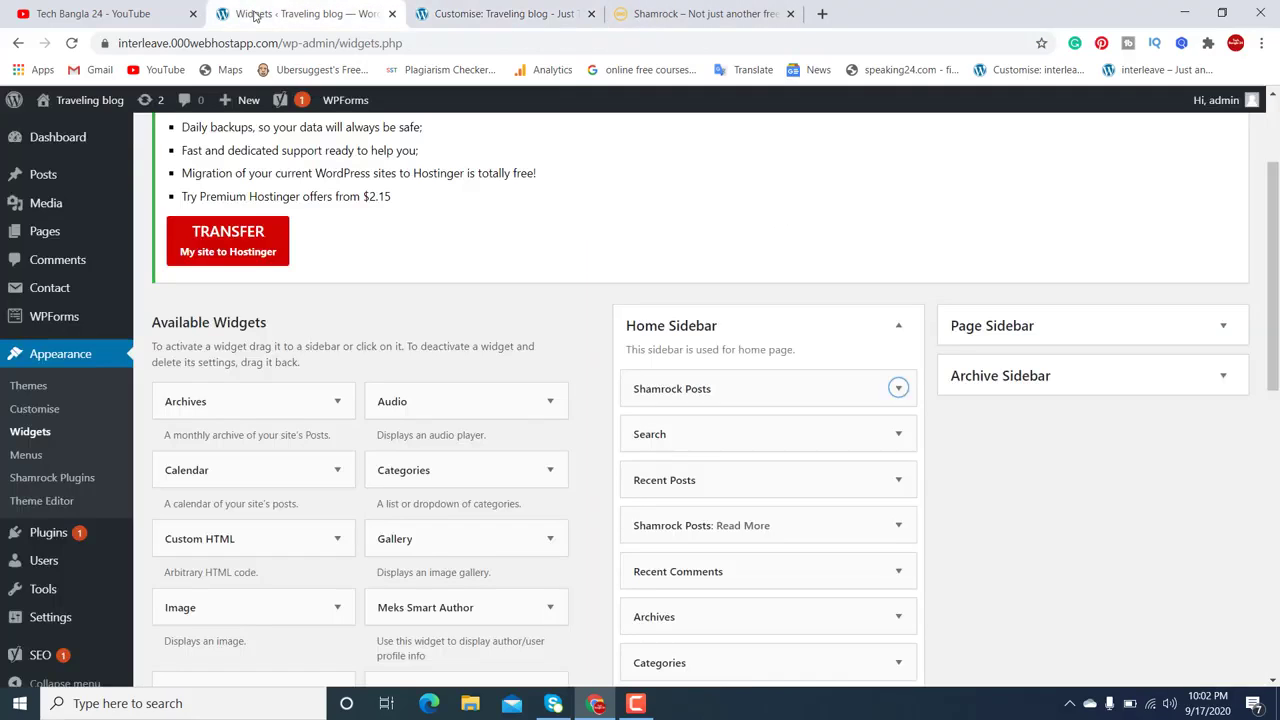